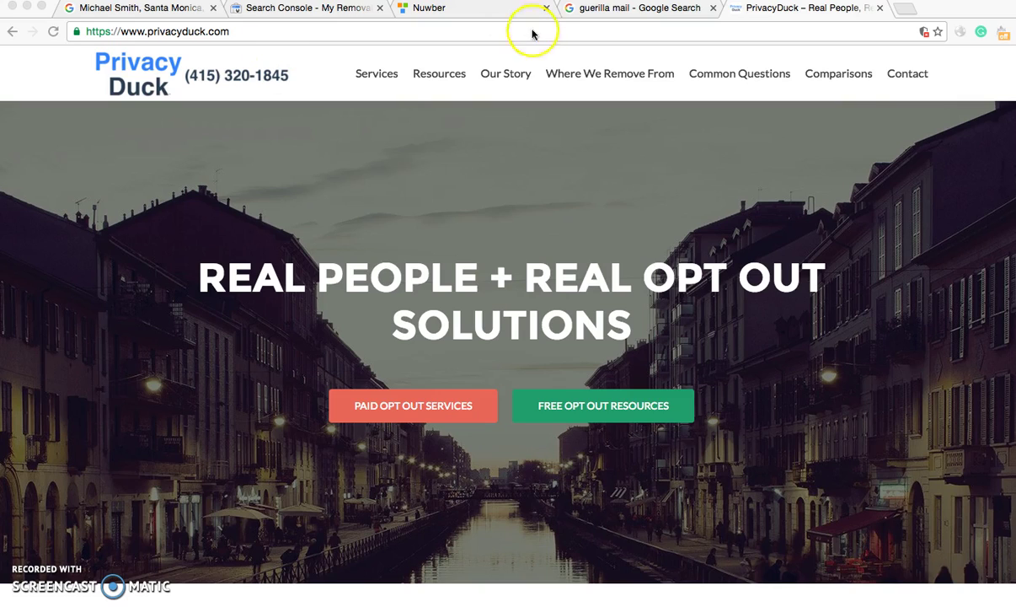
Open PrivacyDuck's Comparisons page and review the service details of PrivacyDuck, Reputation.com, DeleteMe and SafeShepherd.
left_click(335, 70)
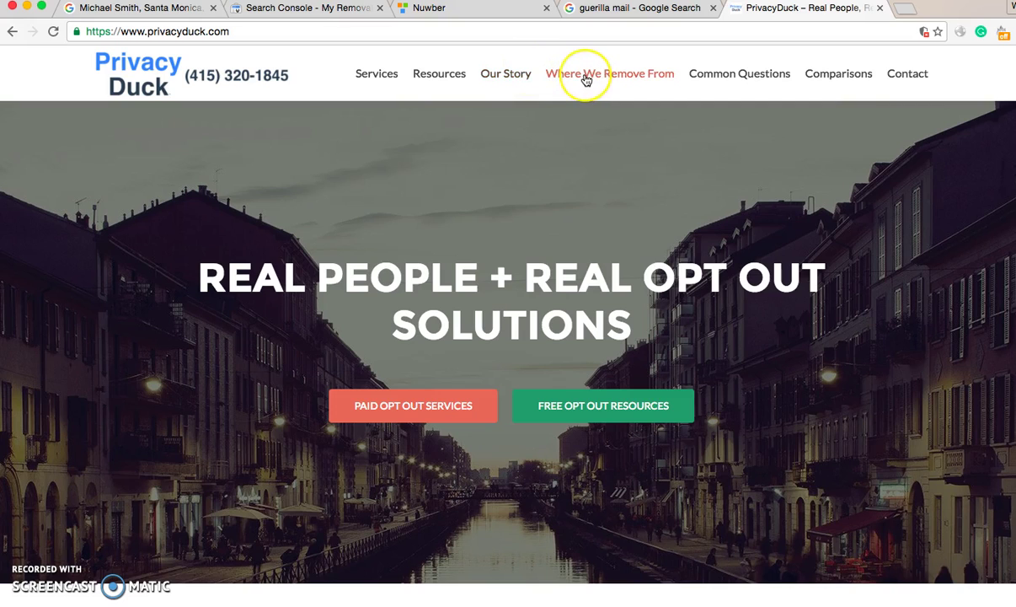
left_click(855, 76)
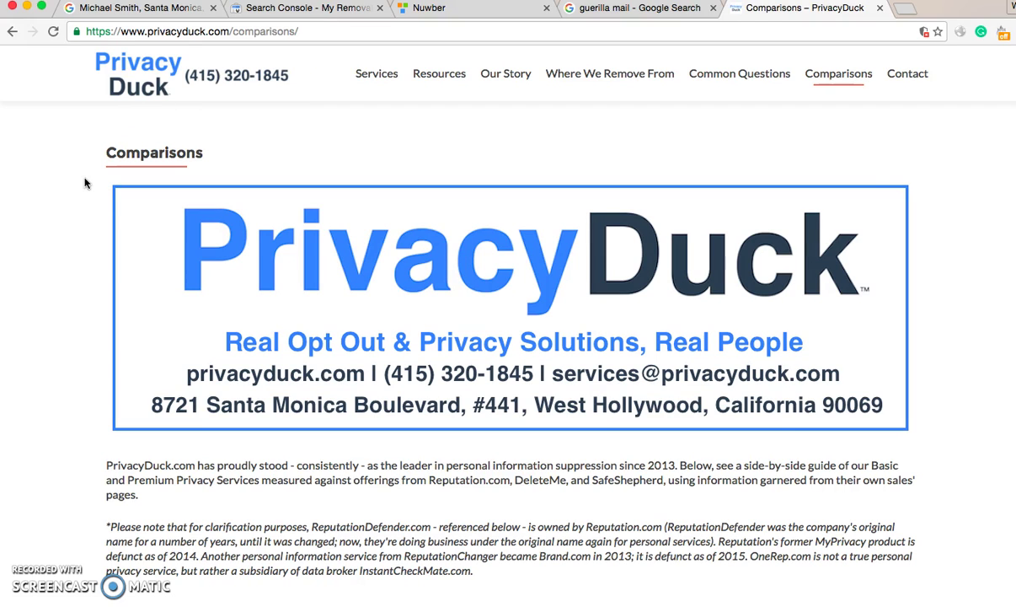
scroll(84, 183, "down", 7)
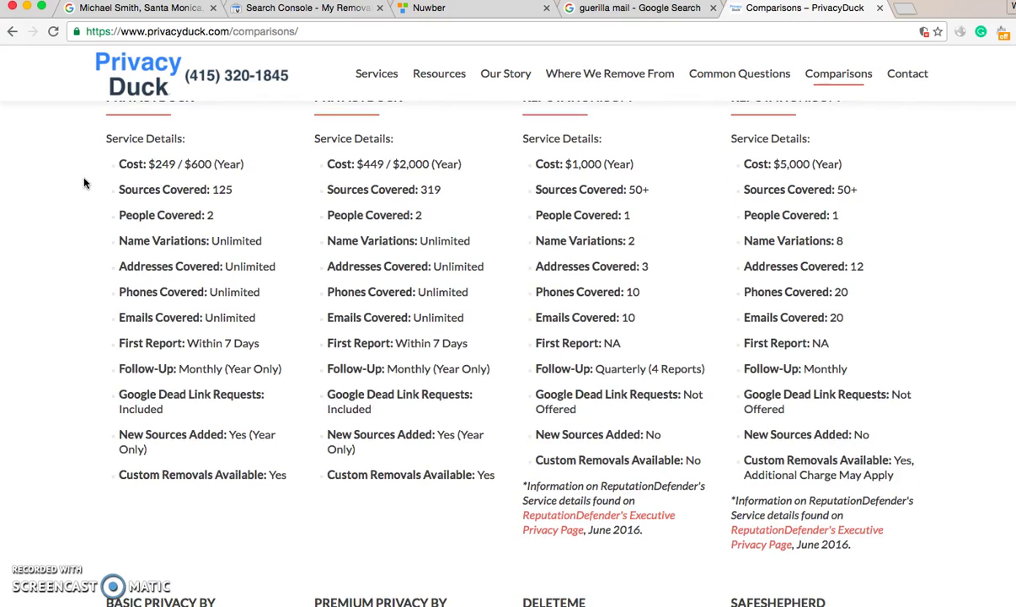
scroll(84, 183, "up", 2)
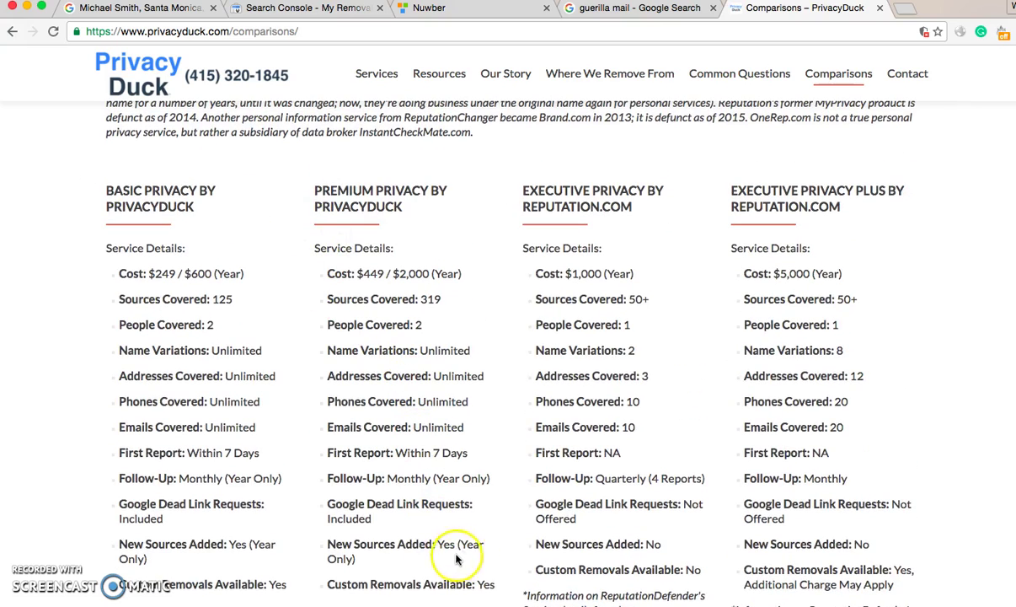
scroll(442, 529, "down", 2)
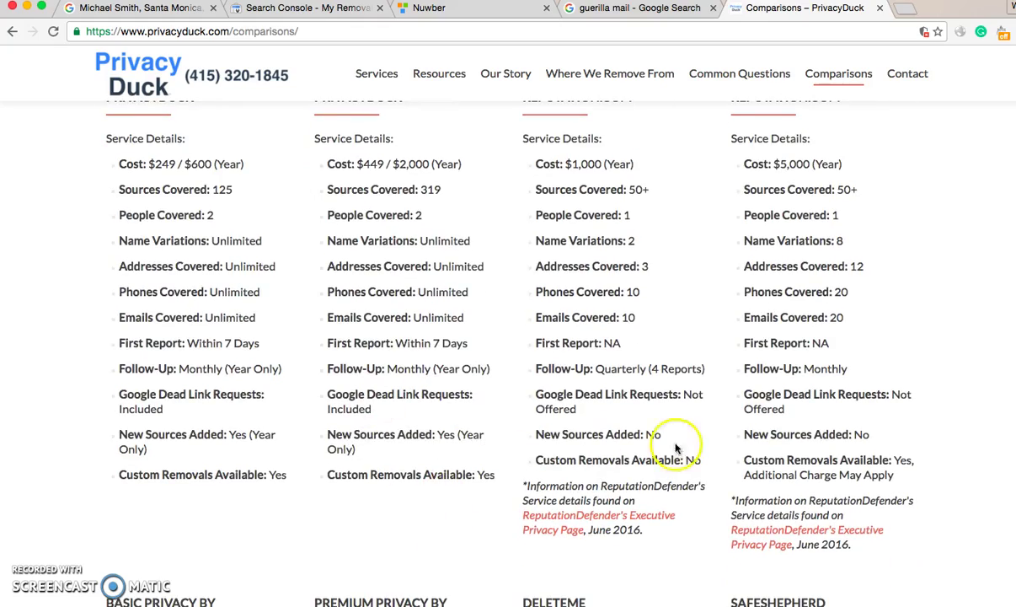
scroll(693, 410, "up", 1)
scroll(692, 411, "down", 10)
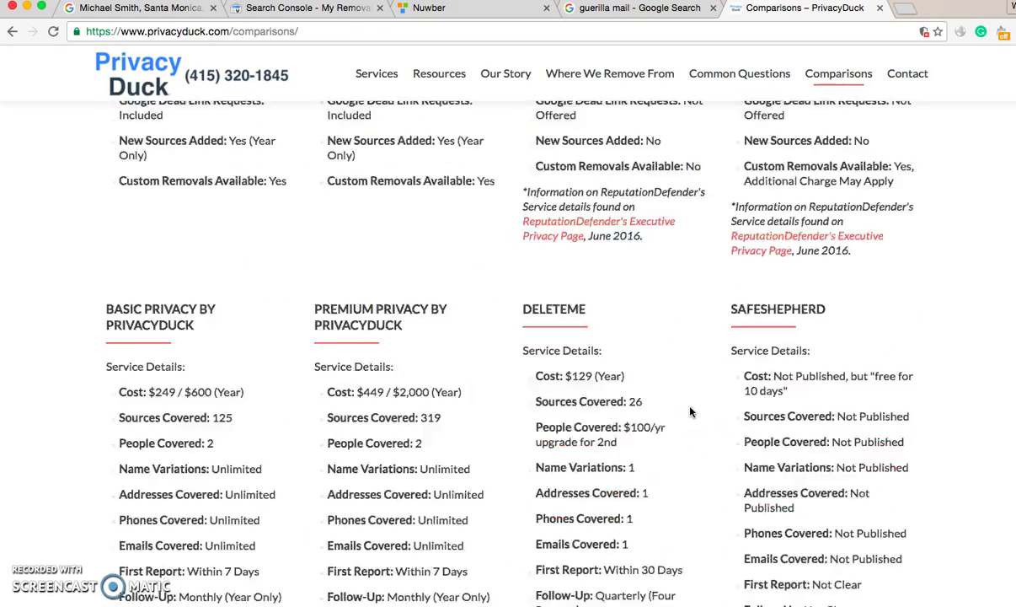
scroll(690, 411, "down", 1)
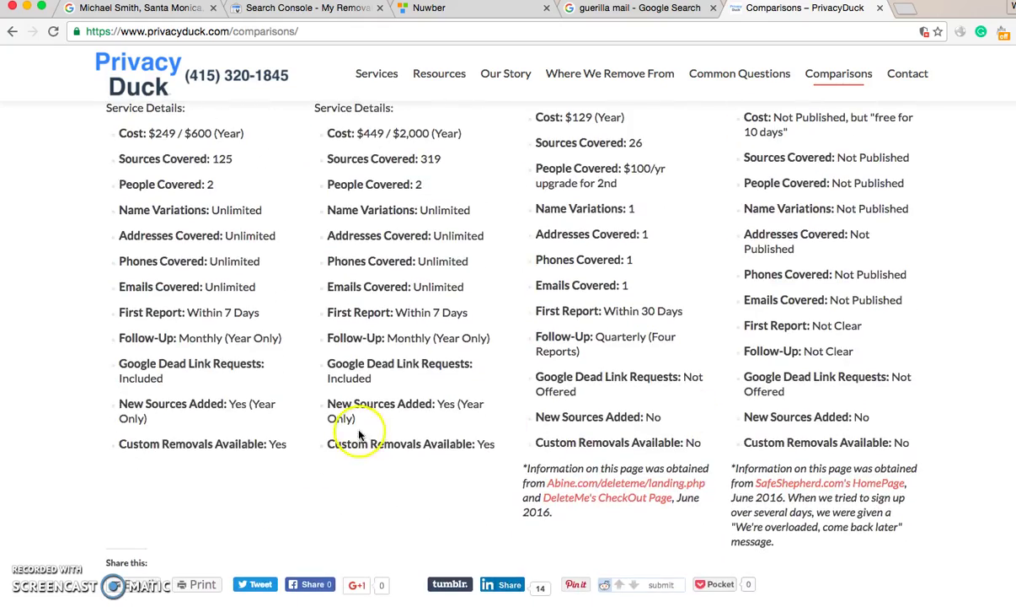
scroll(279, 328, "up", 15)
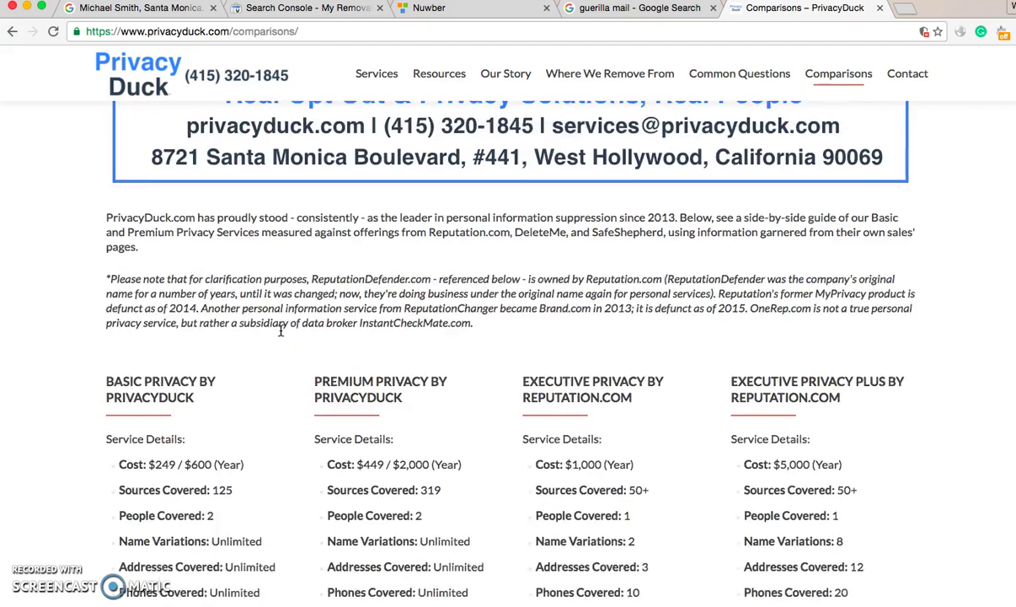
scroll(281, 331, "up", 5)
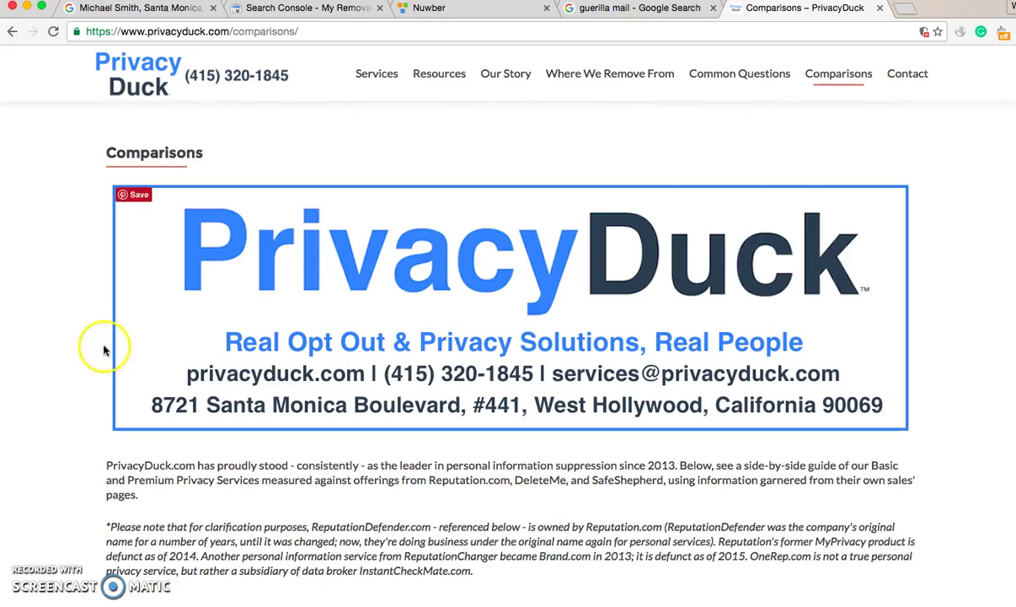
left_click(100, 249)
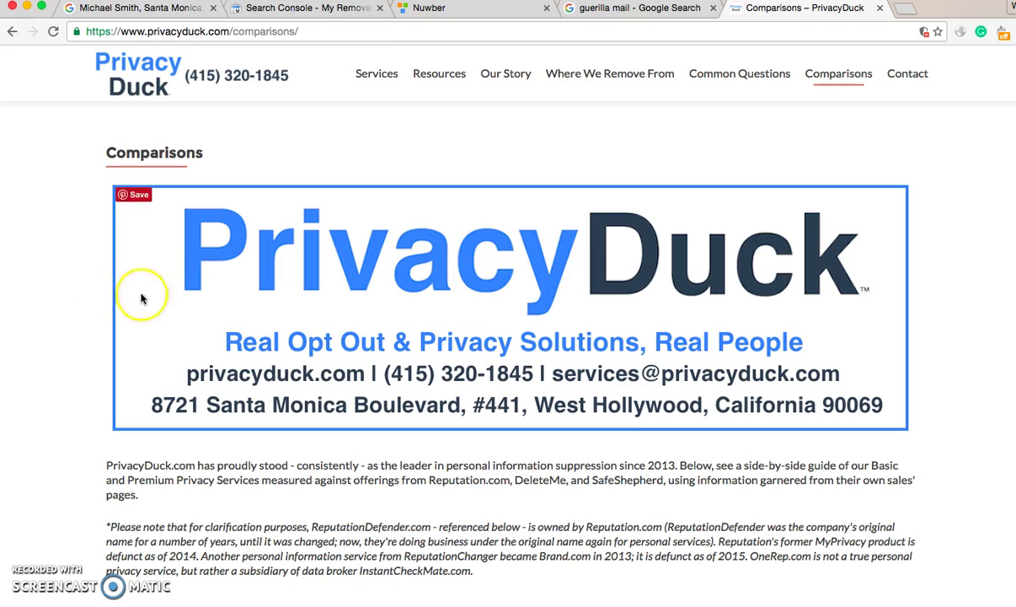
Return to the PrivacyDuck homepage, open the free opt out resources, and review the YouTube instructions and site guides lists.
left_click(393, 74)
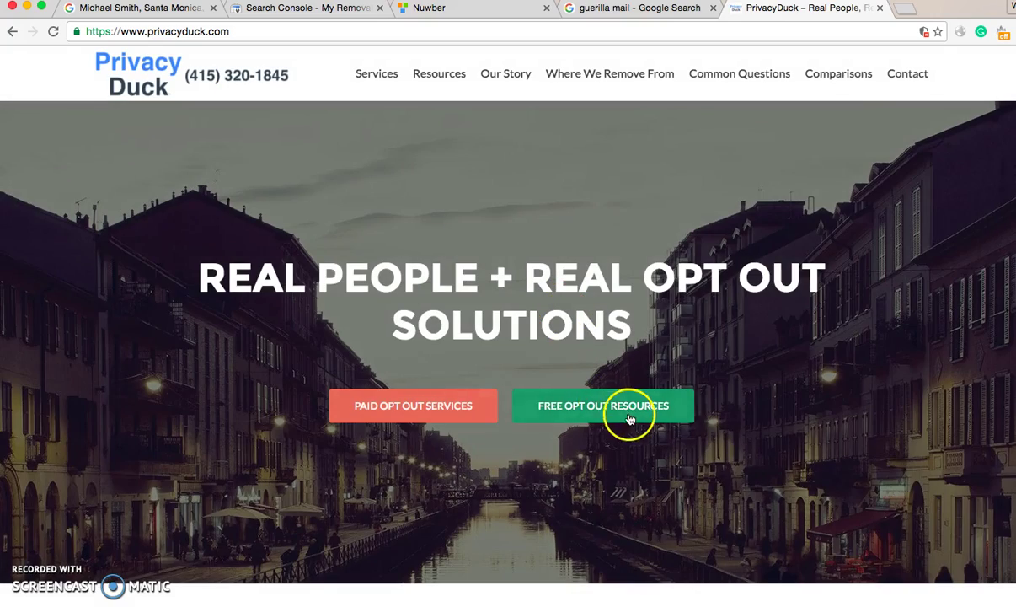
left_click(620, 410)
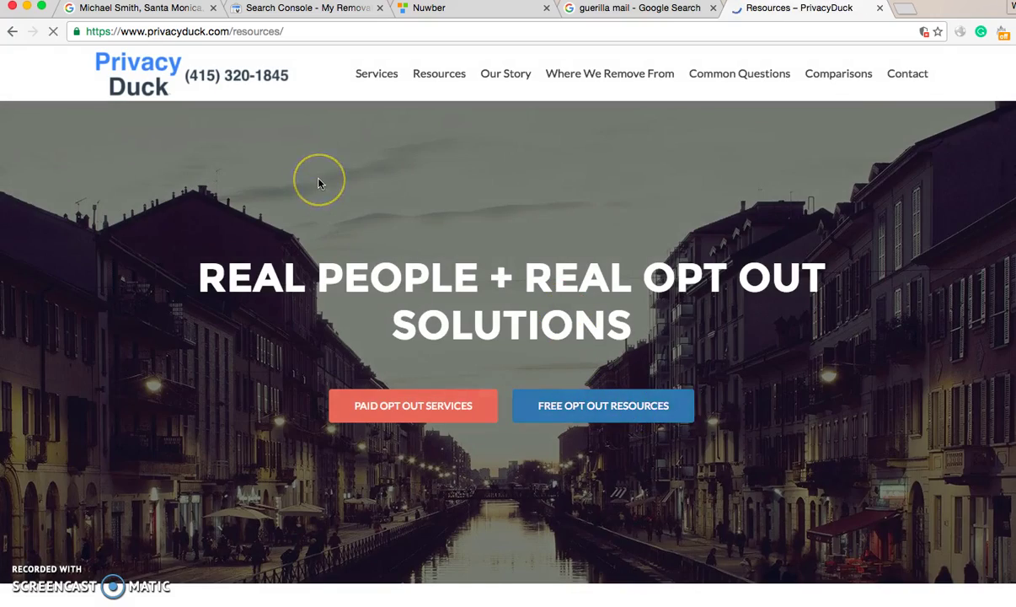
scroll(521, 261, "down", 5)
scroll(524, 267, "down", 3)
scroll(417, 260, "down", 4)
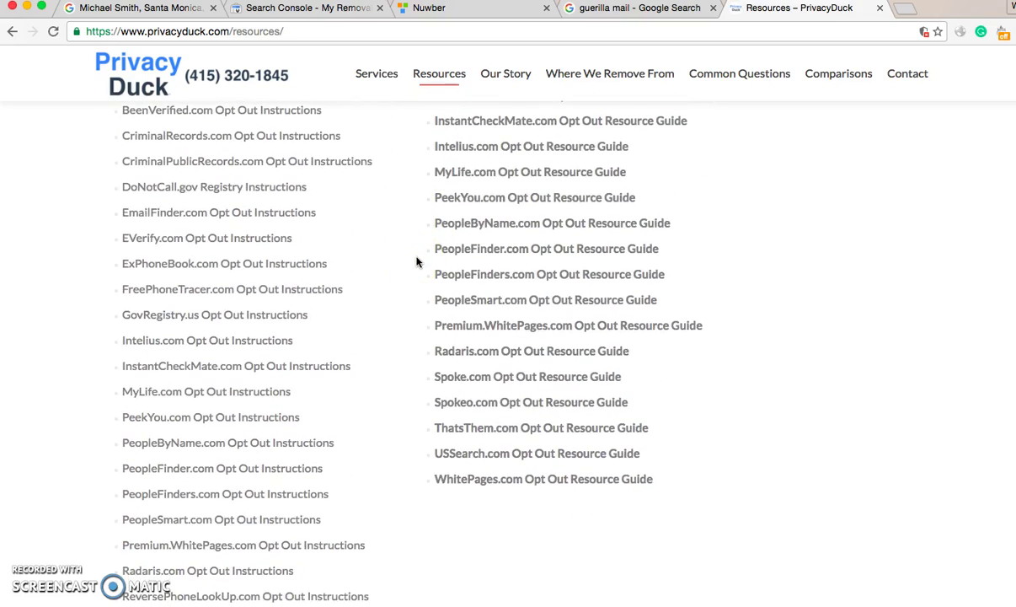
scroll(416, 261, "down", 3)
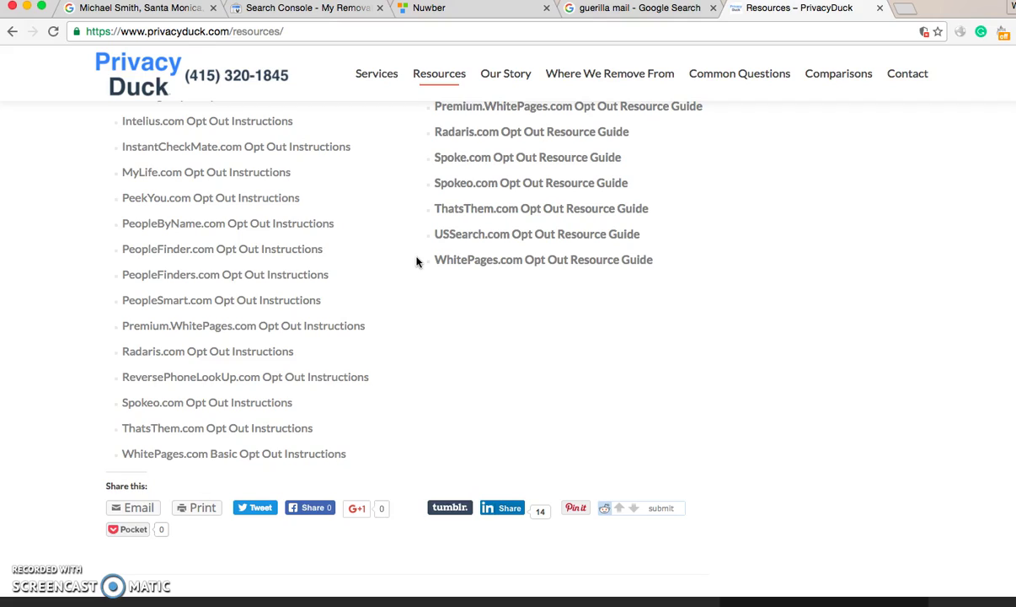
scroll(416, 261, "up", 9)
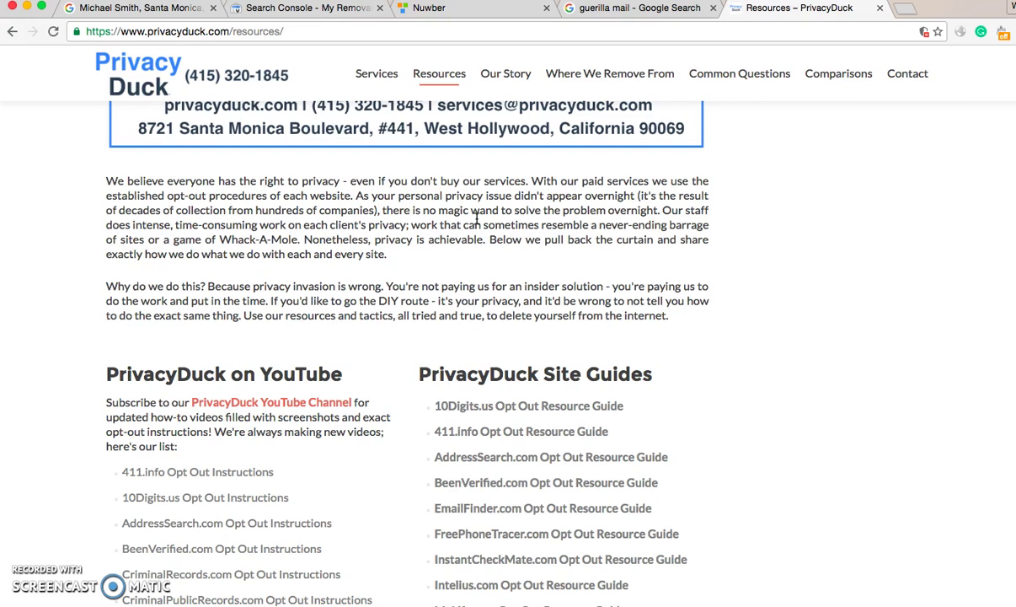
left_click(487, 173)
scroll(485, 177, "up", 5)
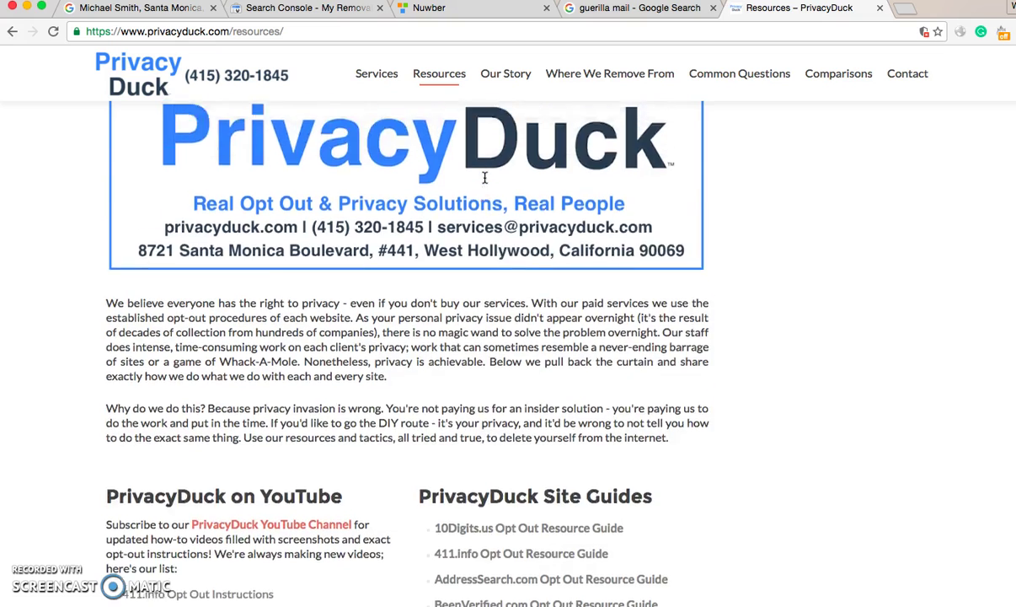
left_click(364, 113)
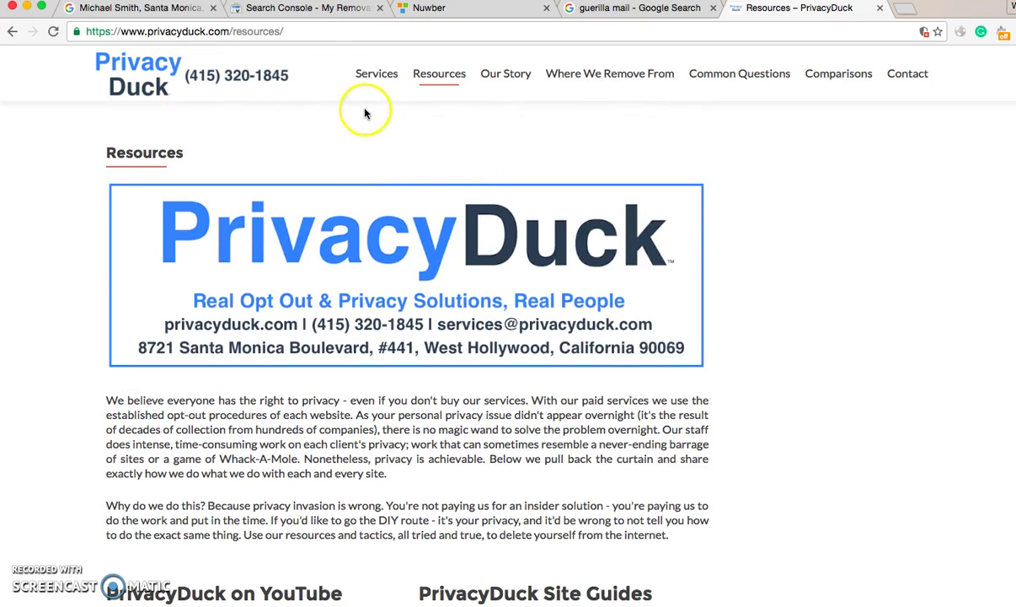
Switch to the Google results for the person's Nuwber listings, view the first Nuwber profile, and return to the results.
left_click(338, 8)
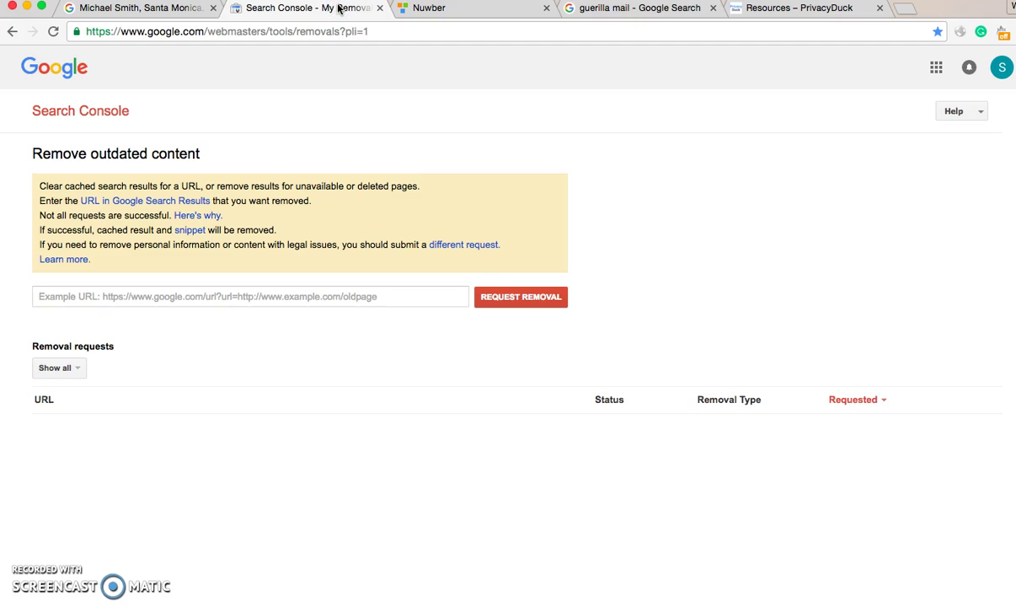
key("super+1")
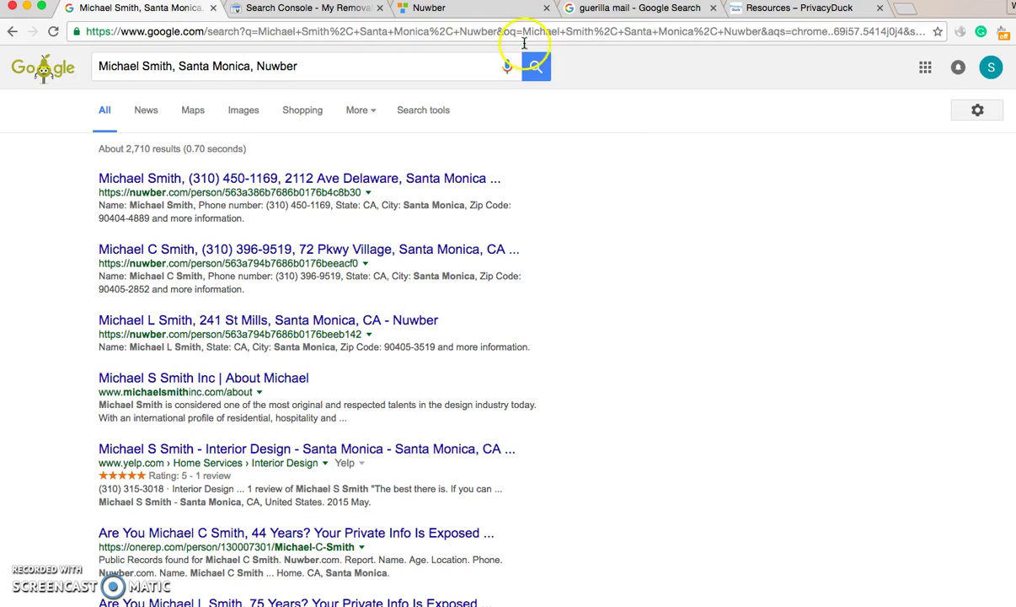
left_click(364, 65)
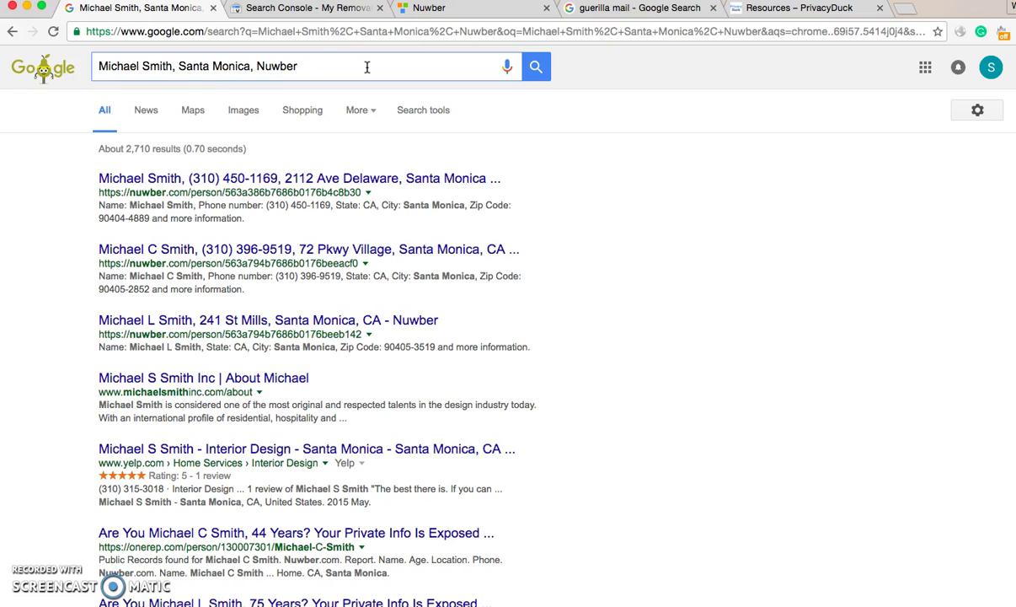
left_click(279, 66)
left_click(411, 177)
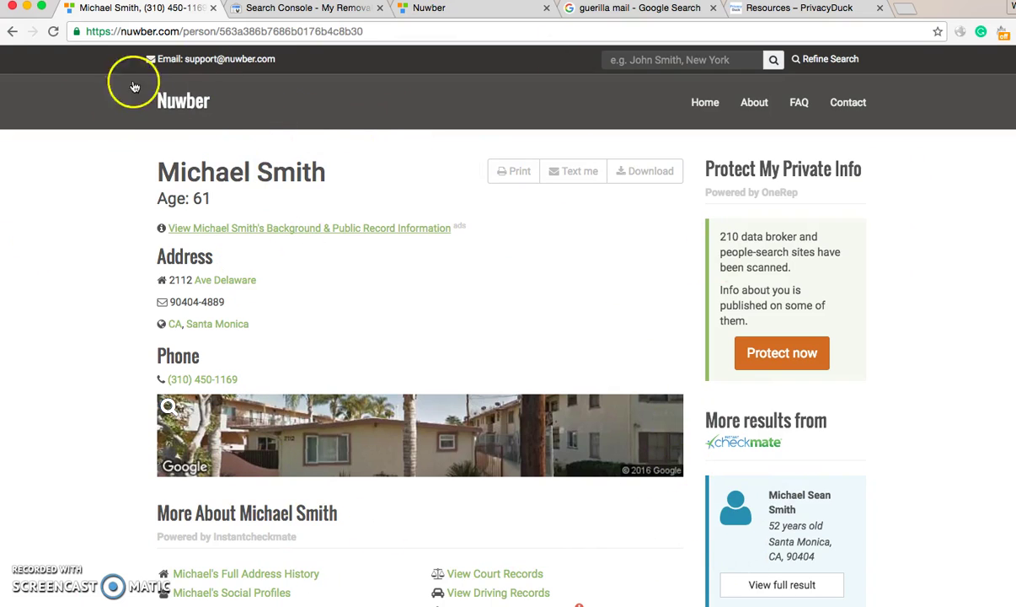
left_click(14, 32)
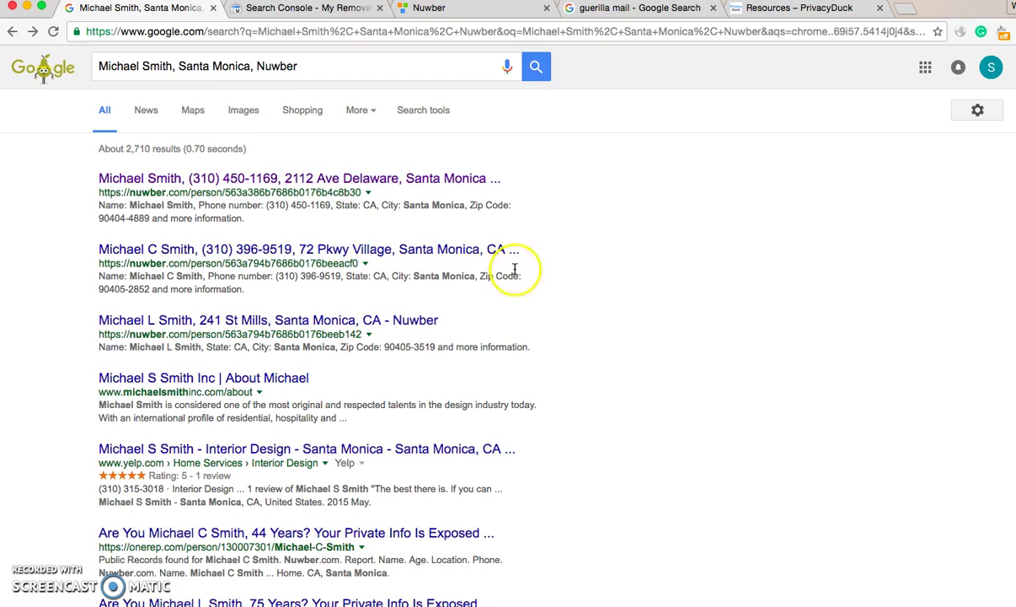
Highlight the first Nuwber result's title, link and description to examine the exposed details, and clear the highlight.
left_click(433, 175)
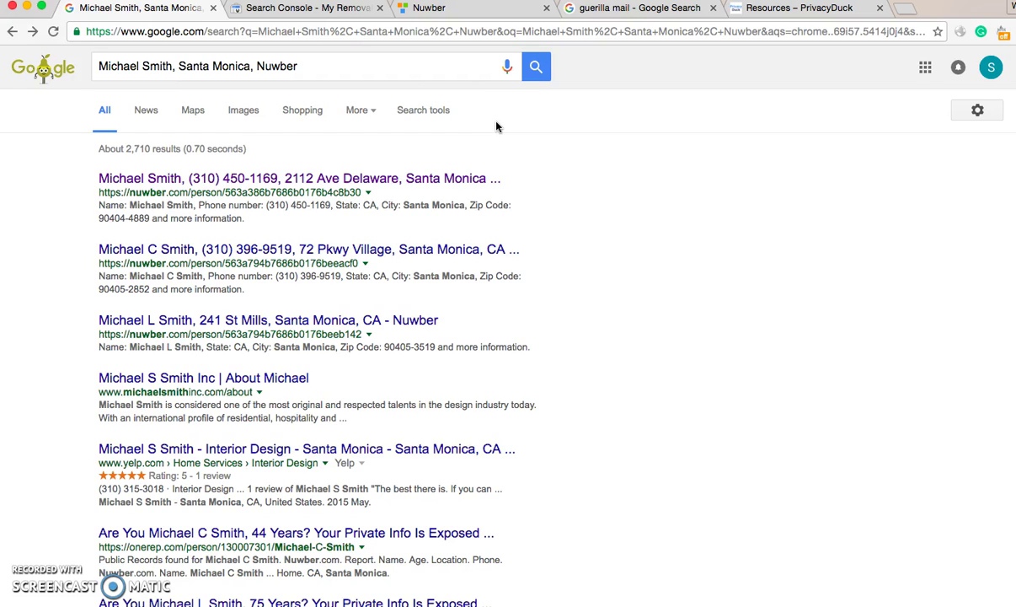
left_click(488, 179)
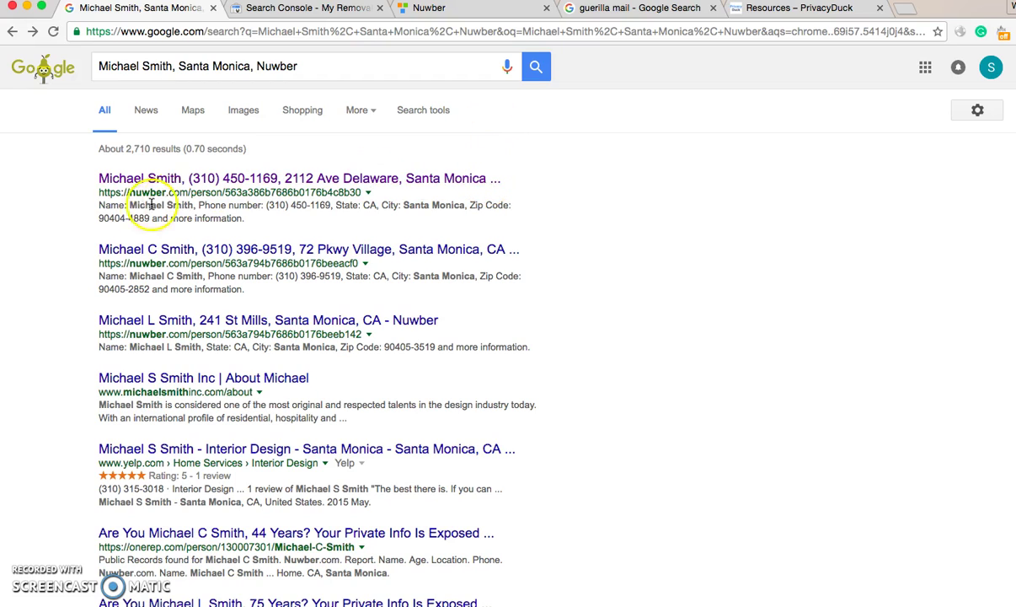
left_click_drag(102, 209, 255, 214)
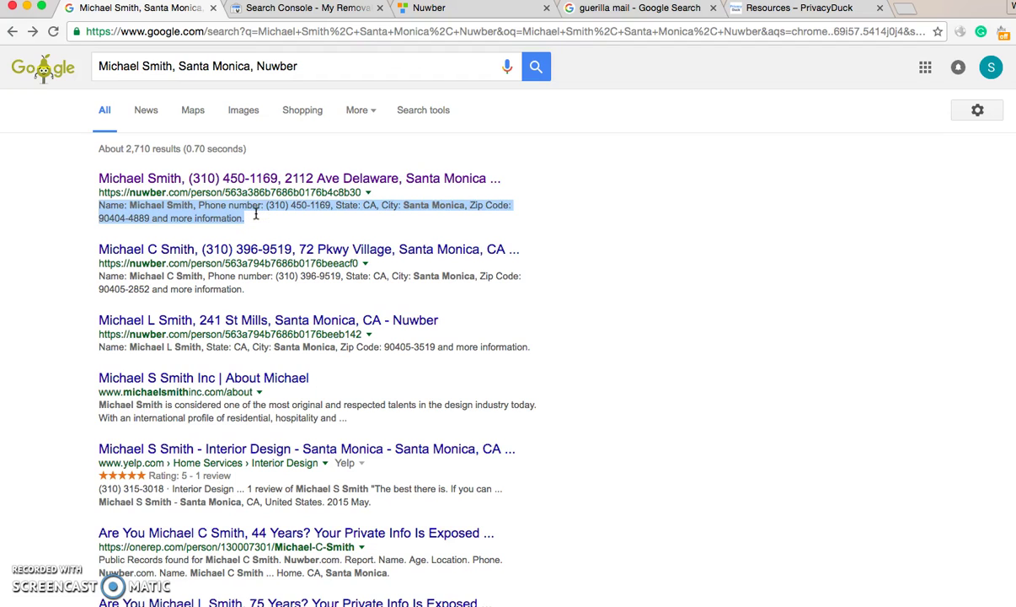
mouse_move(91, 170)
left_mouse_down()
mouse_move(81, 166)
mouse_move(386, 165)
mouse_move(295, 224)
mouse_move(91, 174)
left_mouse_up()
left_click(726, 194)
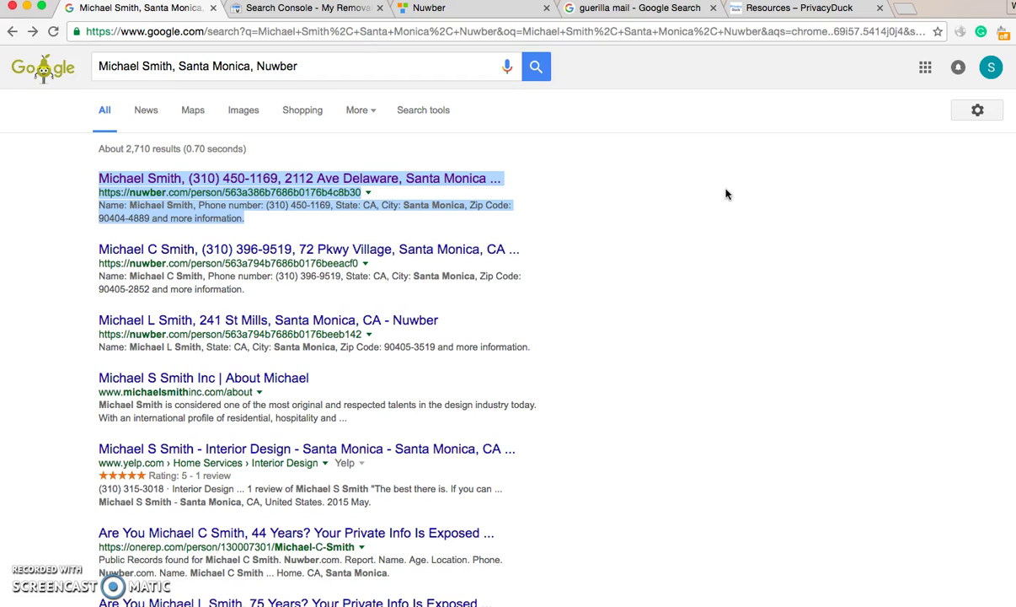
left_click(727, 194)
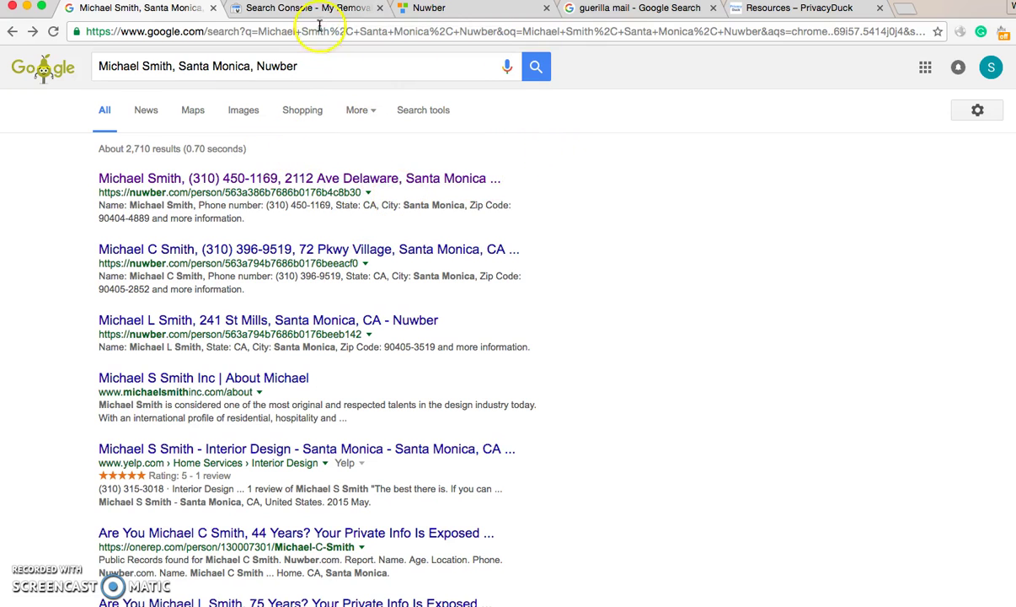
left_click(324, 12)
key("ctrl+Tab")
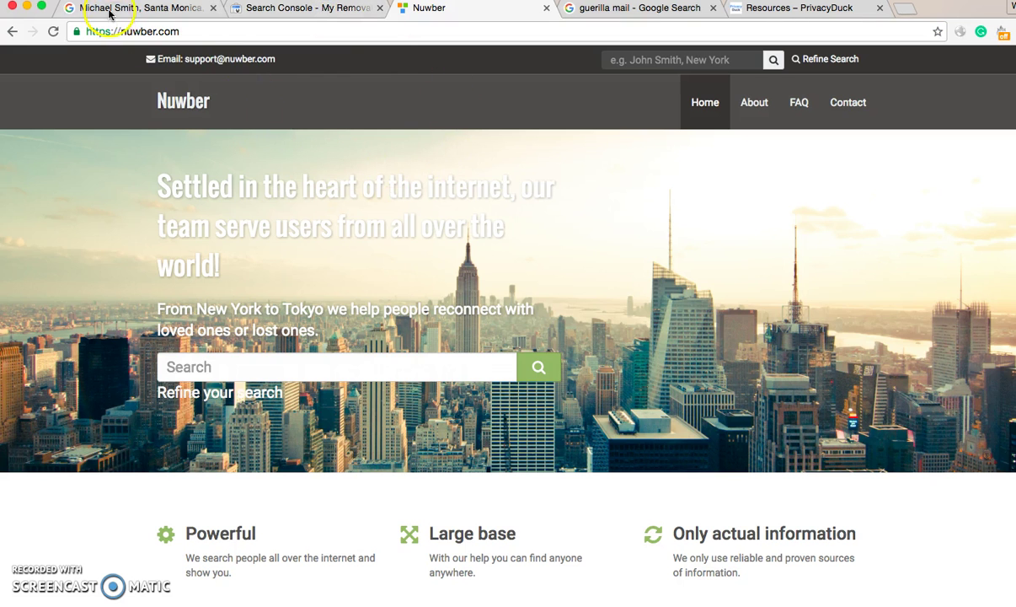
left_click(110, 11)
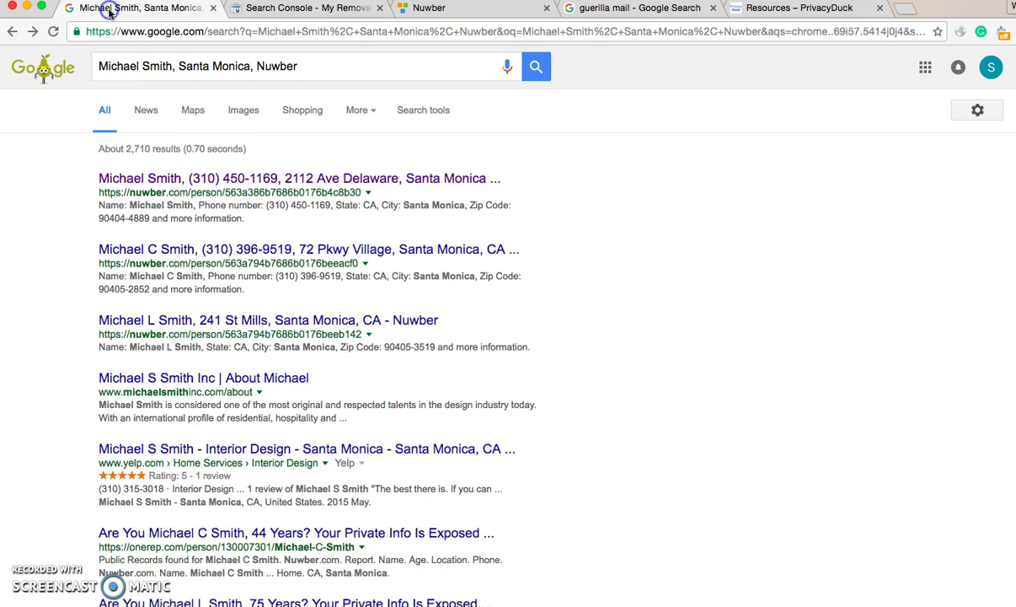
Copy the page URL of the first Nuwber profile and return to the search results.
right_click(203, 185)
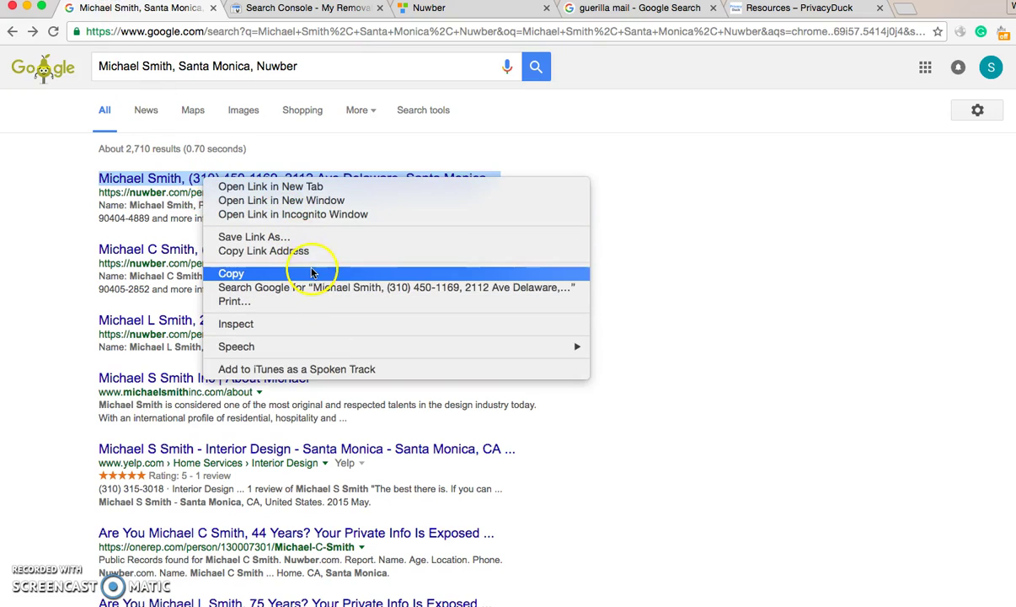
left_click(311, 273)
left_click(160, 175)
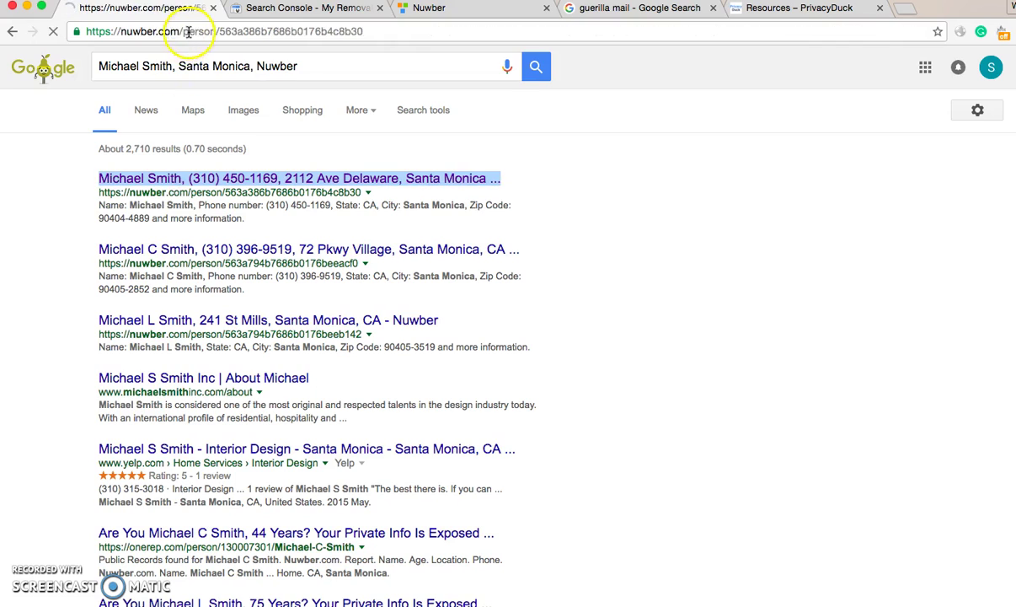
left_click(187, 32)
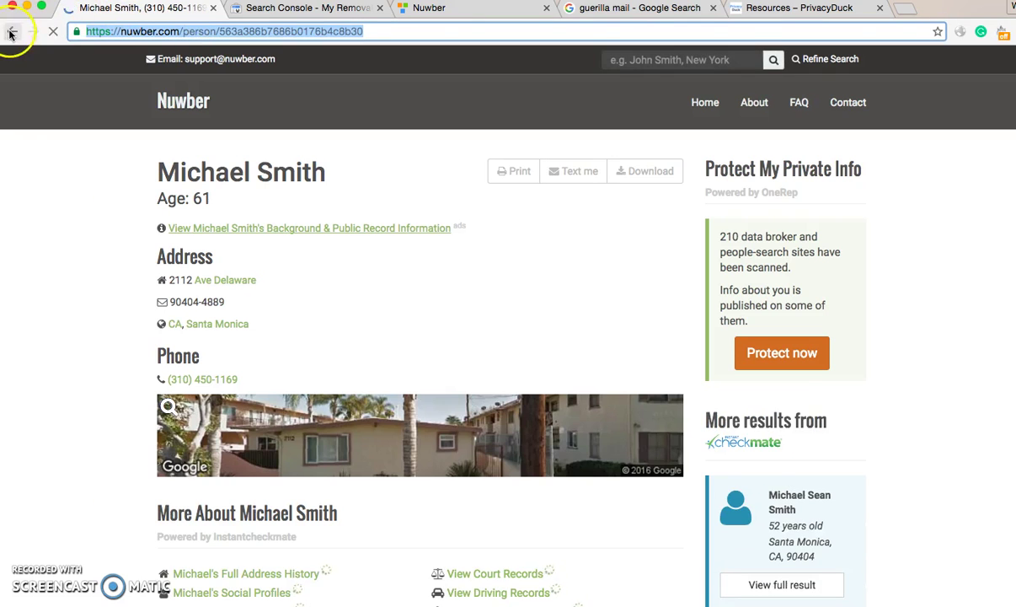
left_click(10, 34)
Switch to the Nuwber homepage tab and load the copied profile URL there.
left_click(425, 7)
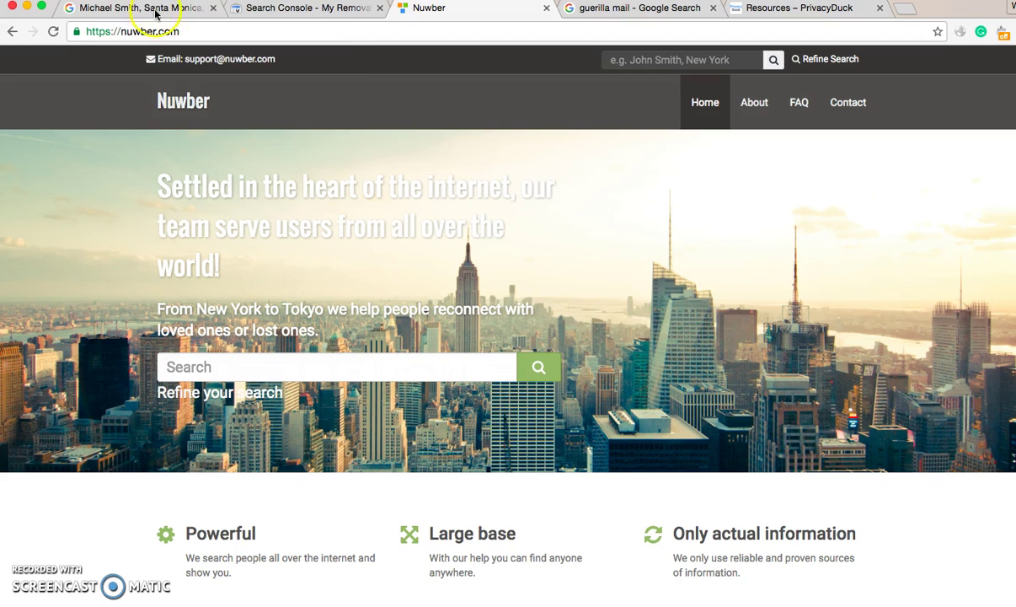
left_click(368, 36)
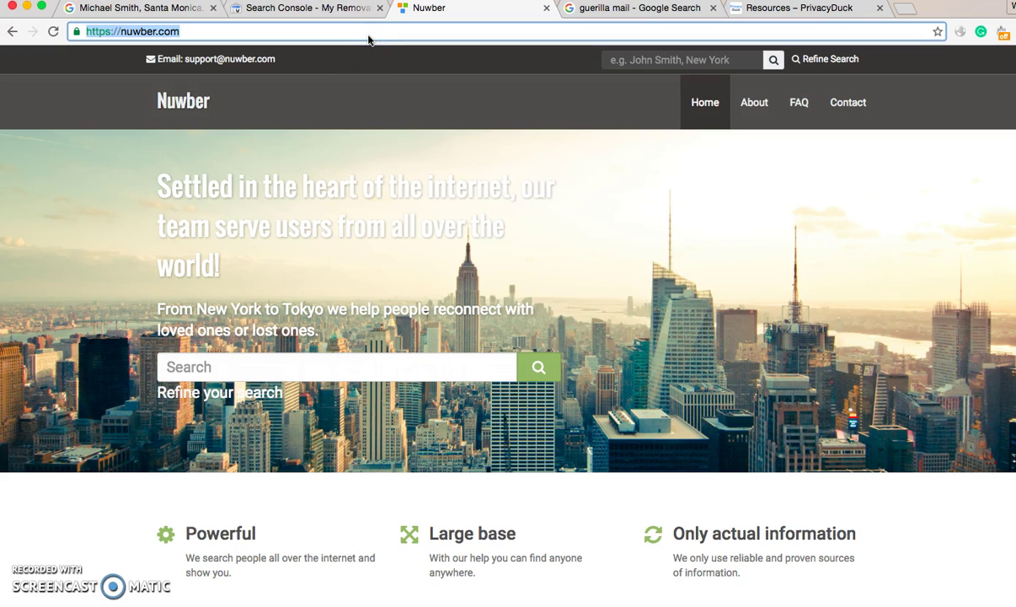
key("super+v")
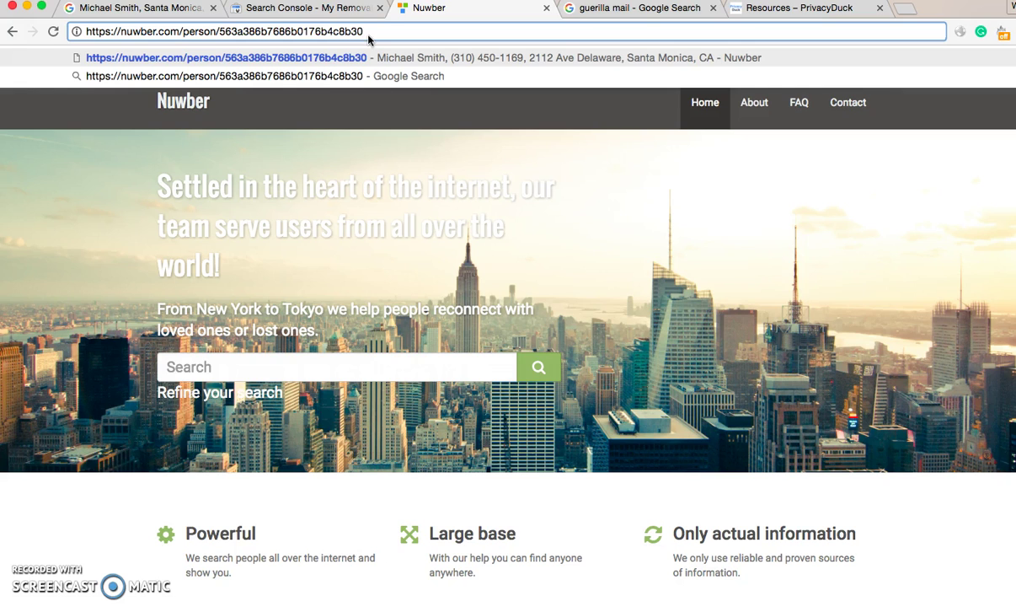
key("Return")
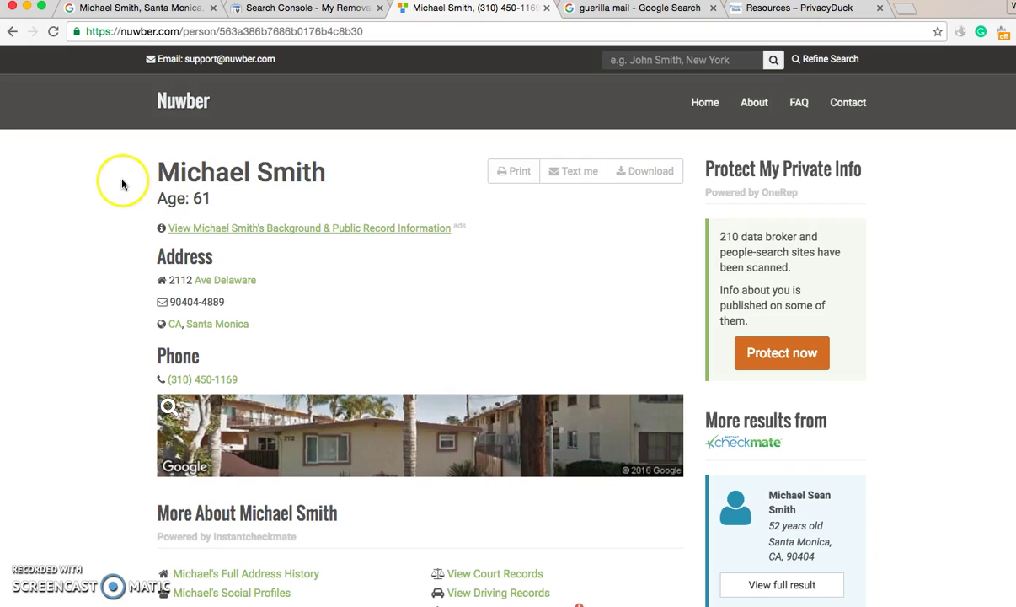
Open Nuwber's Remove from Directory page from the profile and submit the copied profile URL in the opt-out form.
left_click(143, 32)
scroll(98, 164, "down", 15)
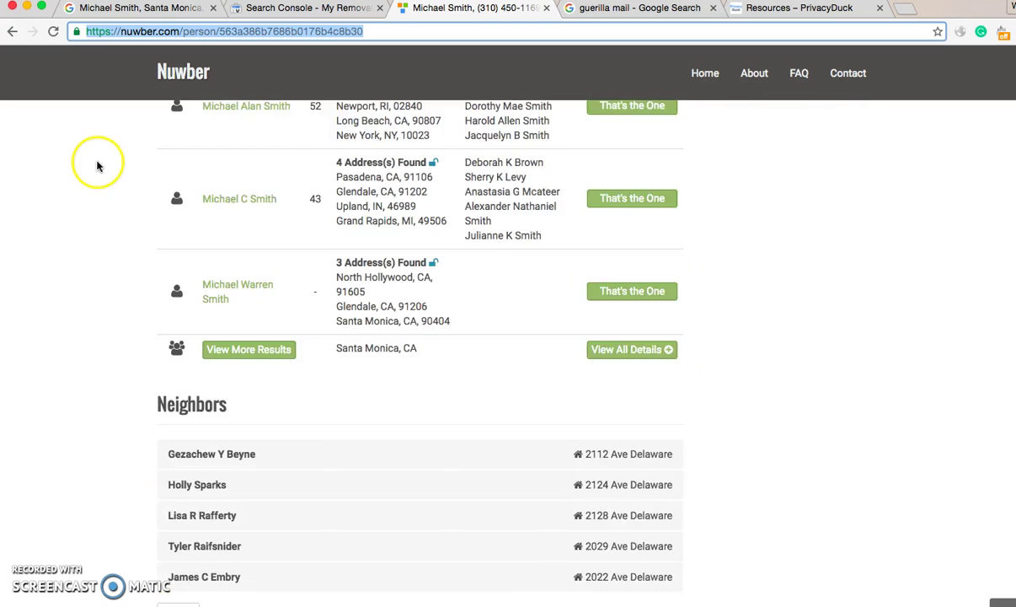
scroll(98, 164, "down", 10)
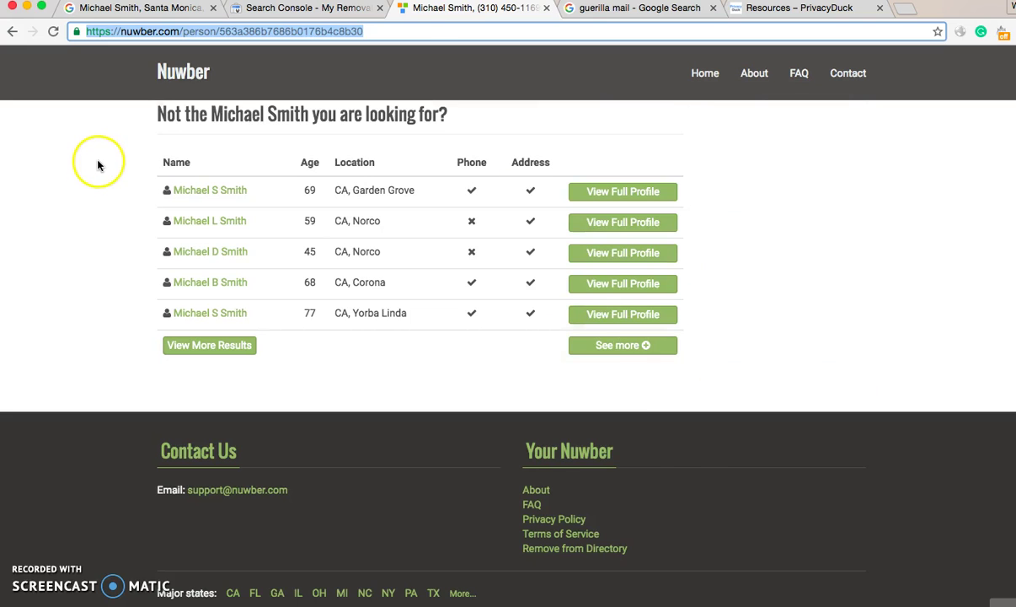
left_click(590, 548)
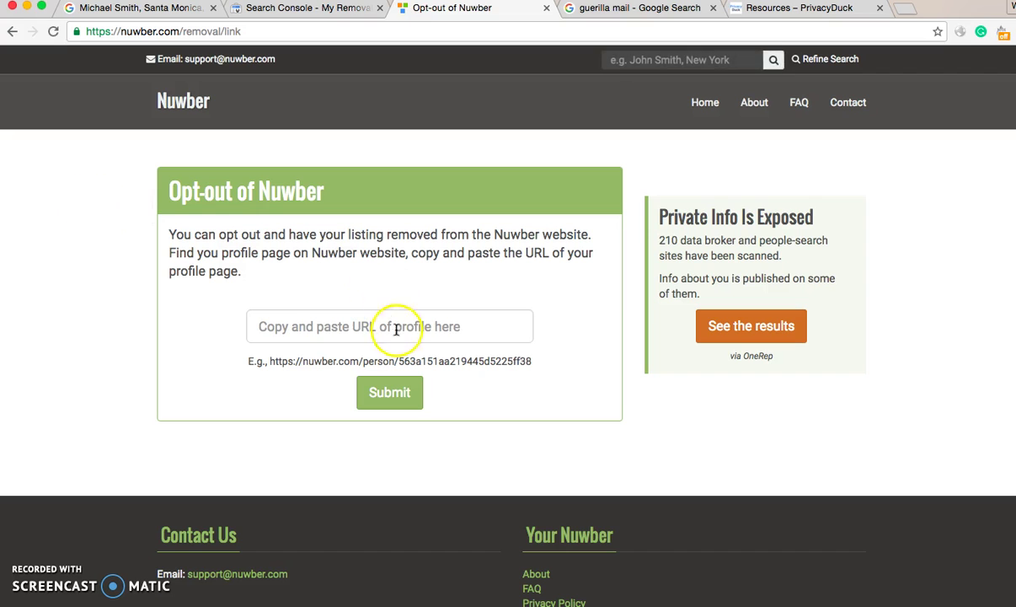
left_click(397, 330)
key("super+v")
left_click(391, 395)
Try to request the listing's removal using a disposable Guerrilla Mail address, passing the robot check.
left_click(584, 10)
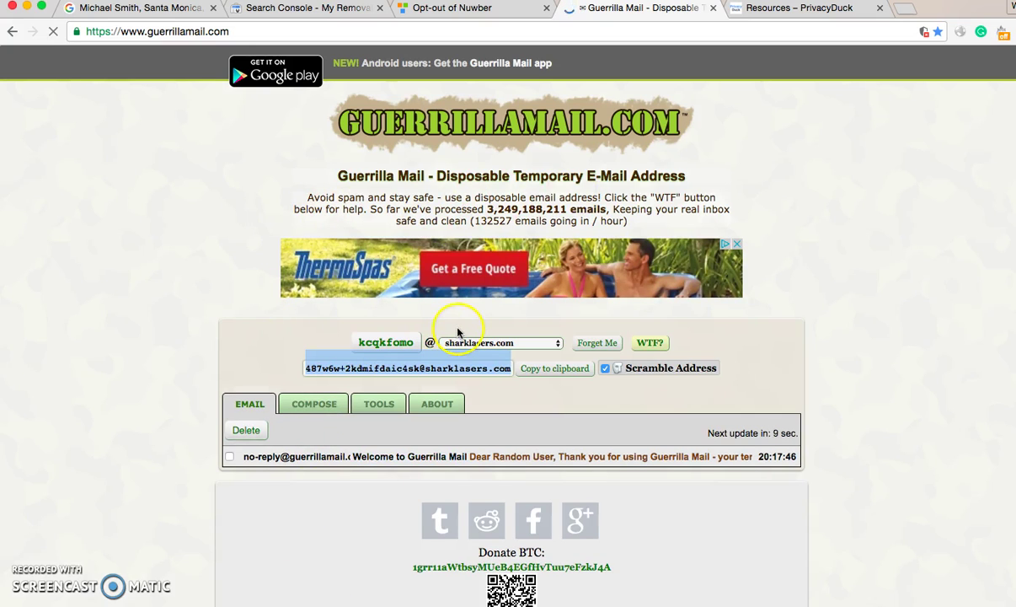
left_click(499, 10)
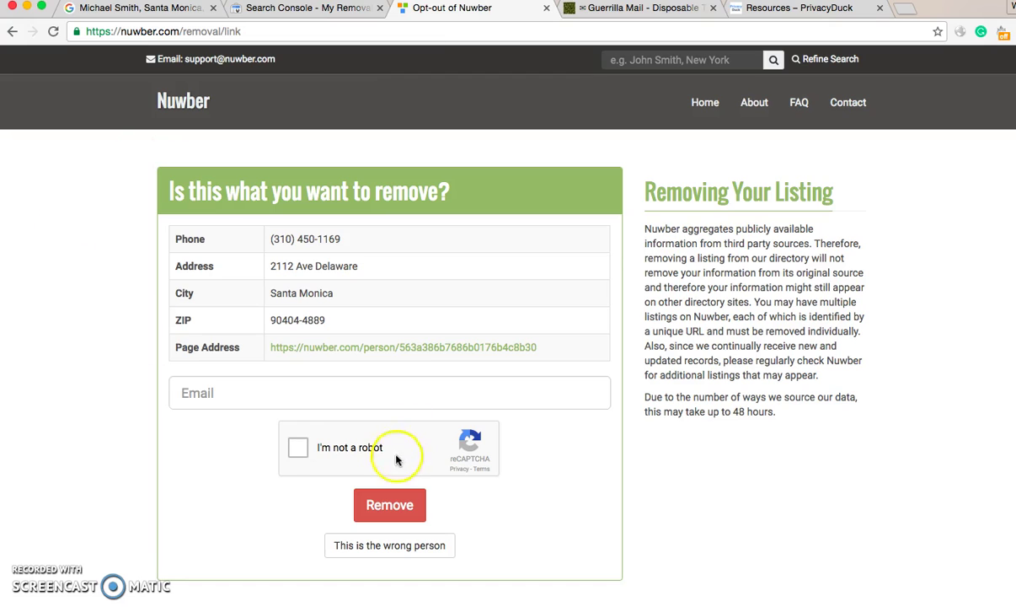
left_click(372, 383)
key("super+v")
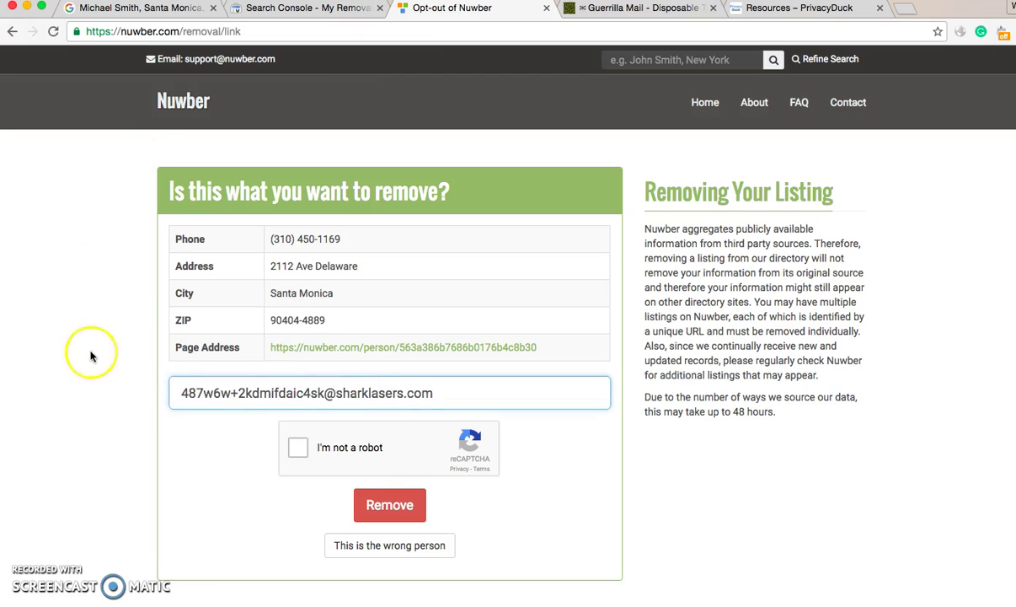
left_click(99, 345)
left_click(298, 447)
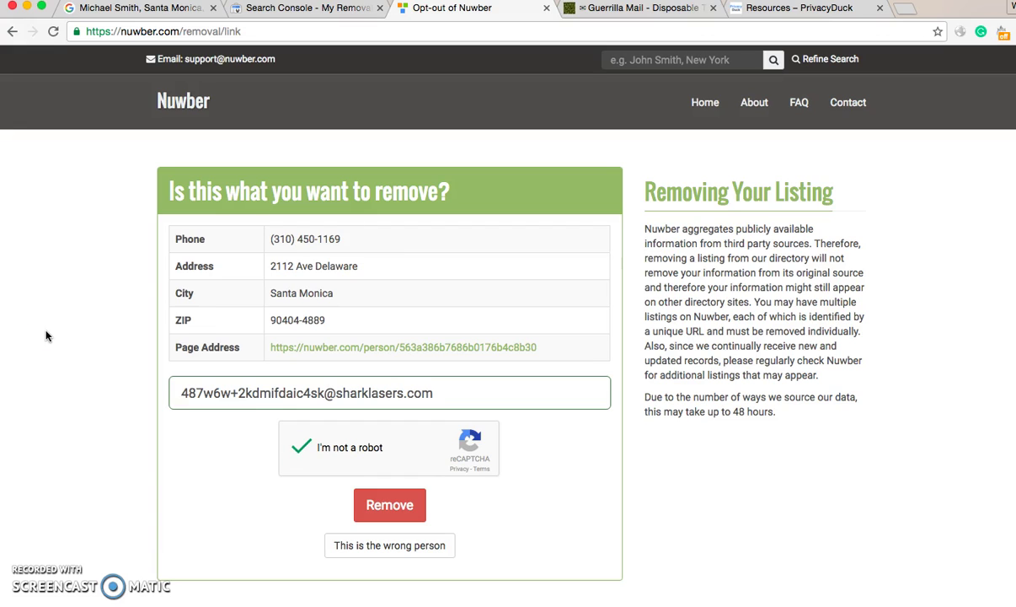
left_click(375, 504)
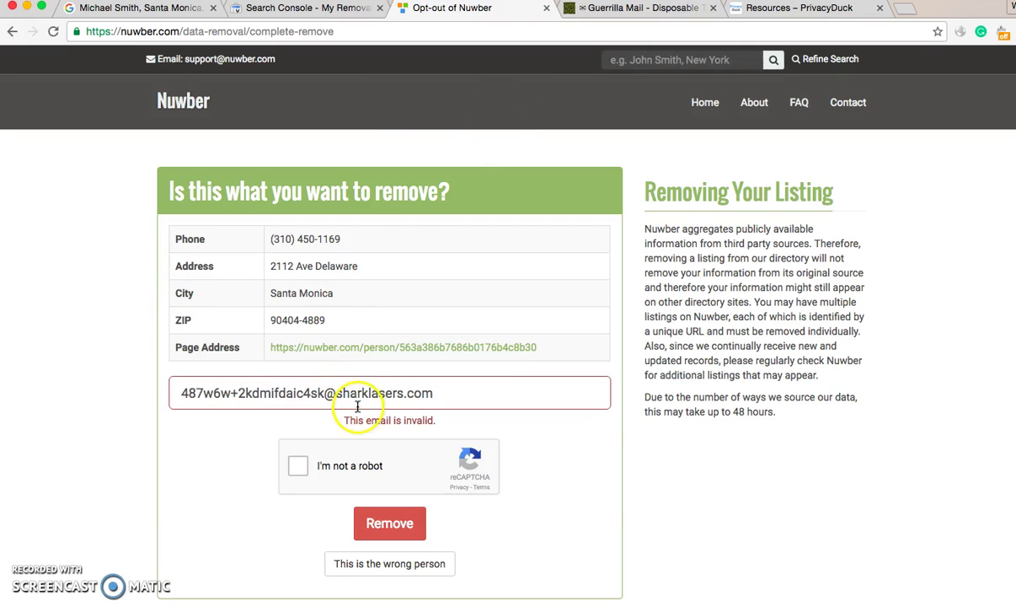
Get a disposable address from throwawaymail.com in place of Guerrilla Mail and enter it as the removal form's email.
key("ctrl+Tab")
left_click(400, 32)
type("throwawaymail.com")
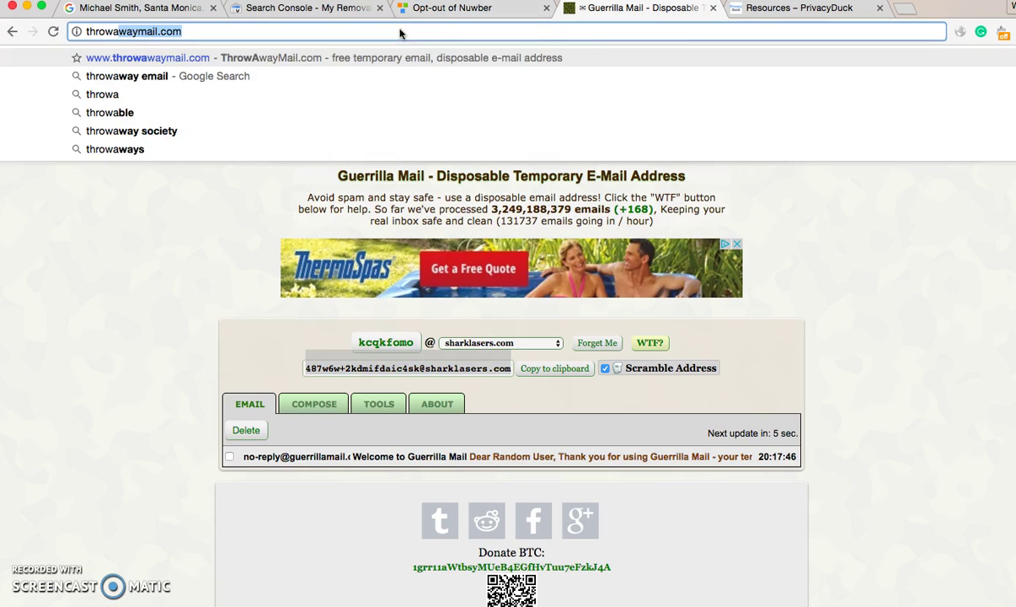
key("Return")
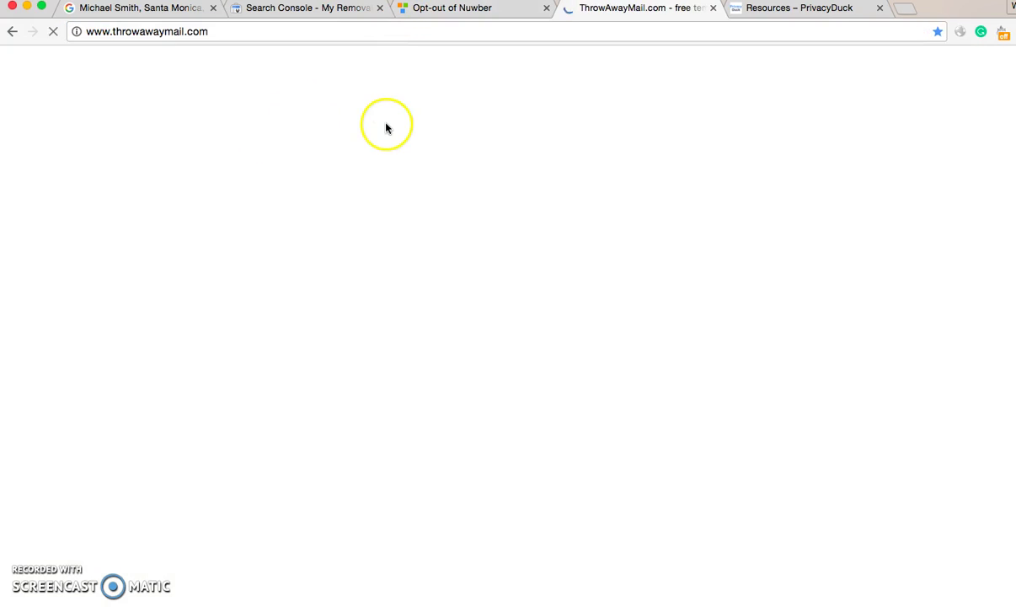
left_click(462, 120)
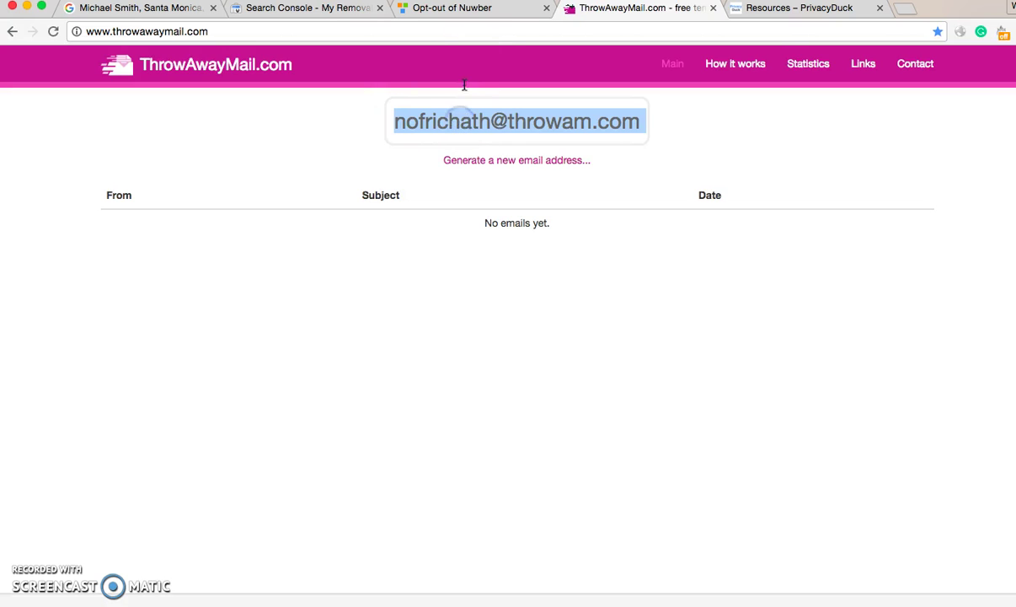
left_click(455, 10)
triple_click(375, 396)
key("ctrl+v")
Complete the reCAPTCHA store front image check, submit the removal request, and dismiss the Confirm removal message.
left_click(298, 447)
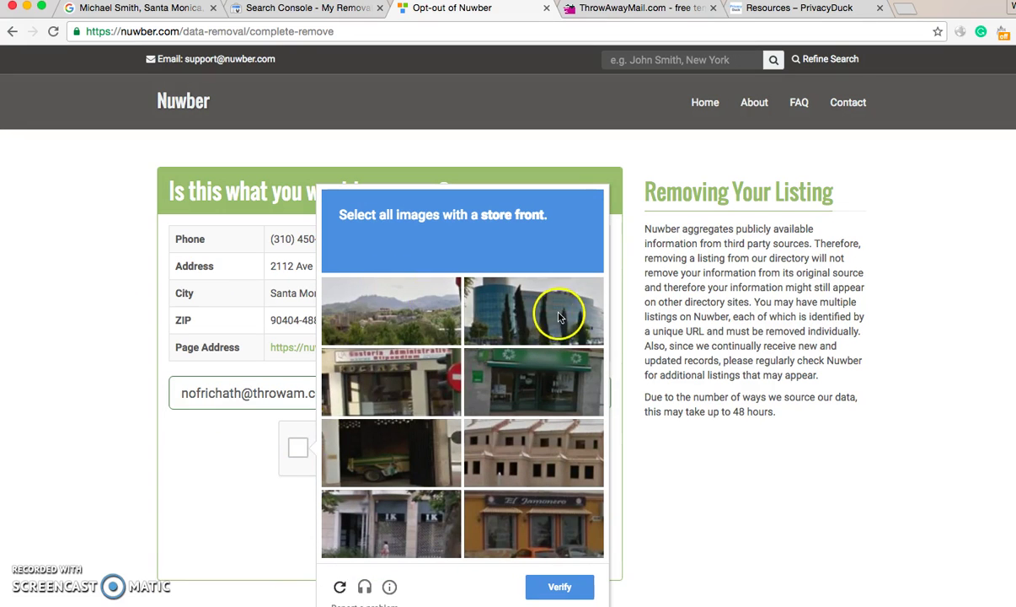
left_click(530, 379)
left_click(399, 404)
left_click(391, 497)
left_click(556, 539)
left_click(566, 592)
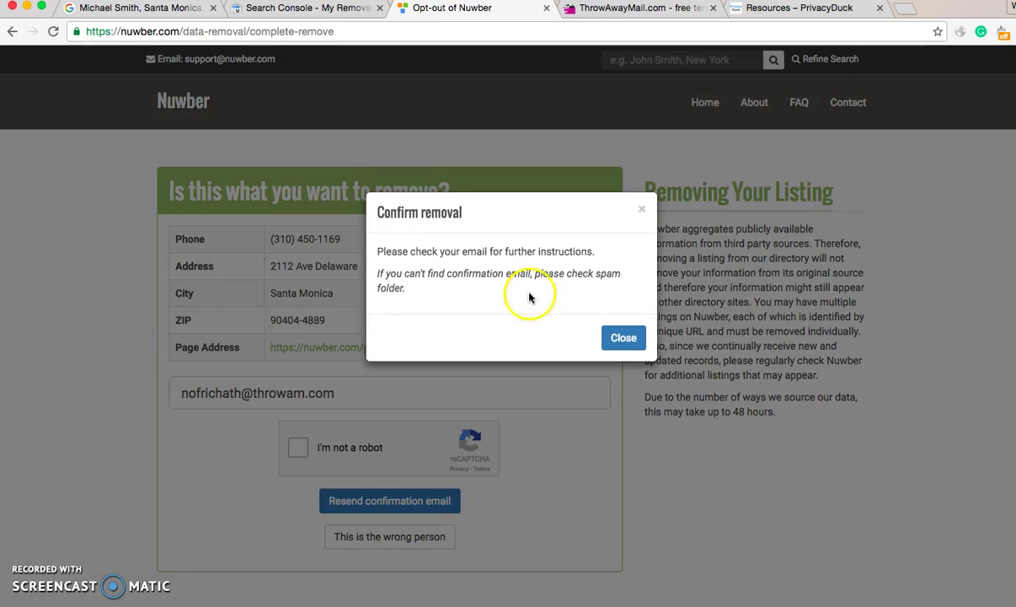
left_click(624, 338)
Open the "Remove from Nuwber" email in the ThrowAwayMail inbox and follow its removal confirmation link.
left_click(634, 17)
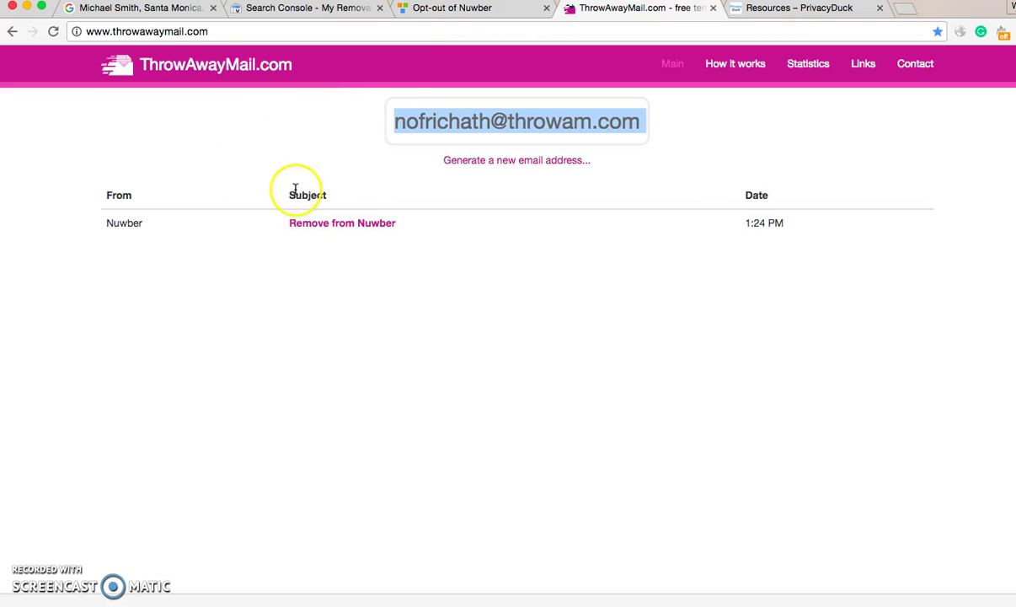
left_click(340, 226)
left_click(316, 323)
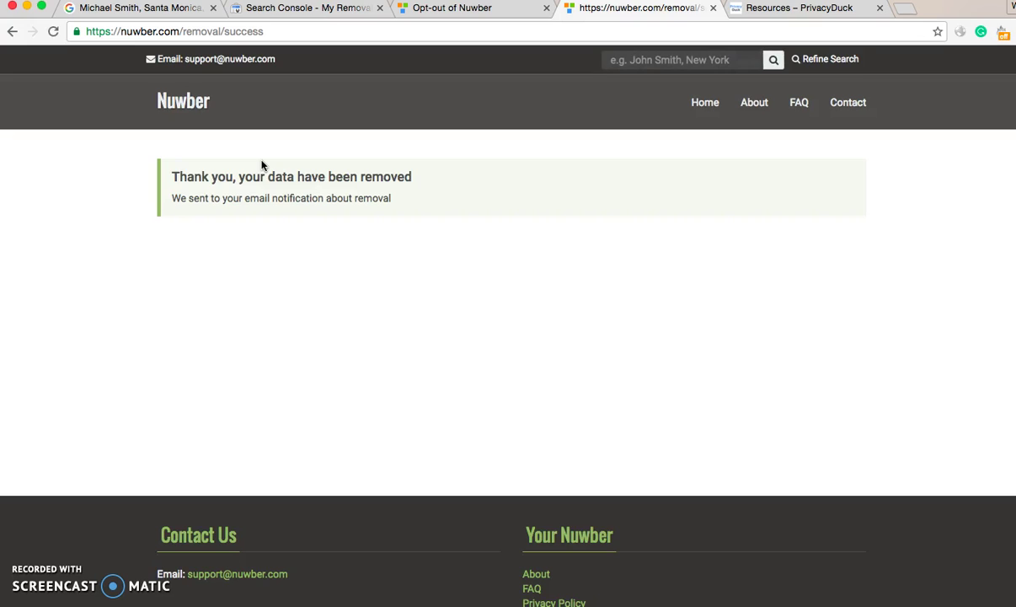
Switch to the Google results, open the first Nuwber result to check the profile's removal, and return to the results.
left_click(152, 10)
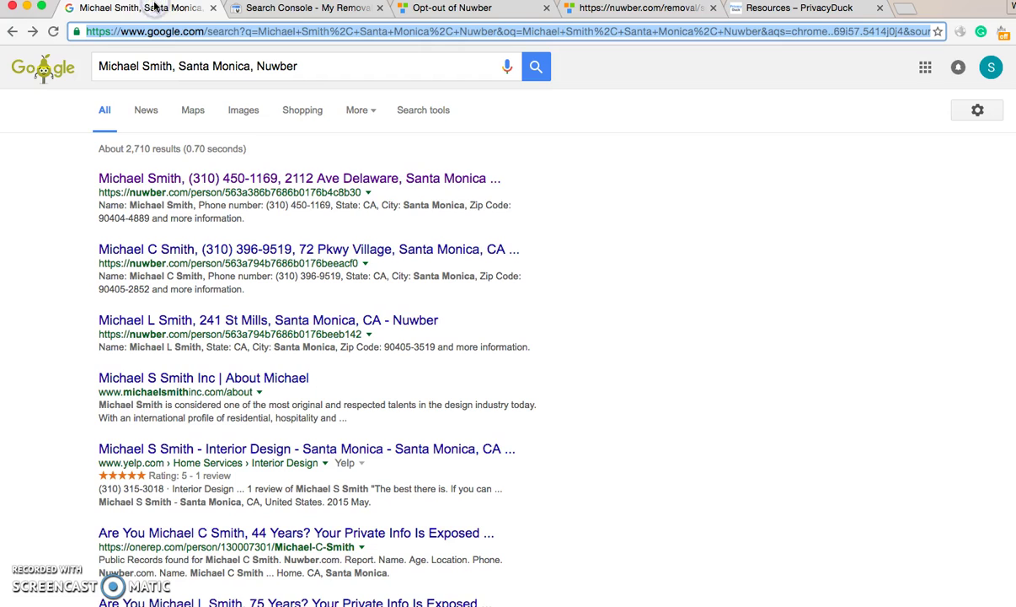
left_click(278, 65)
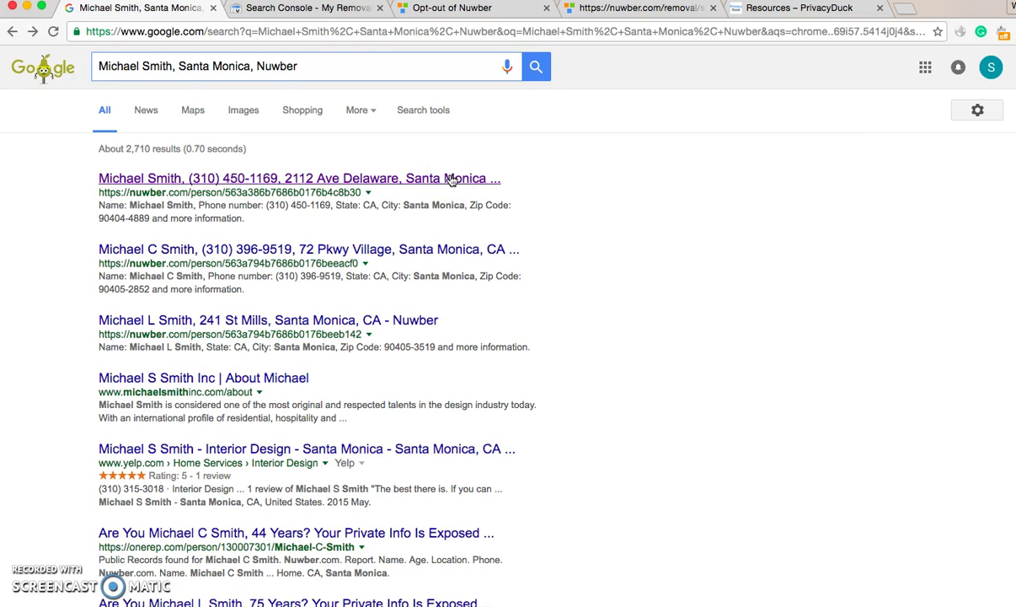
left_click(452, 178)
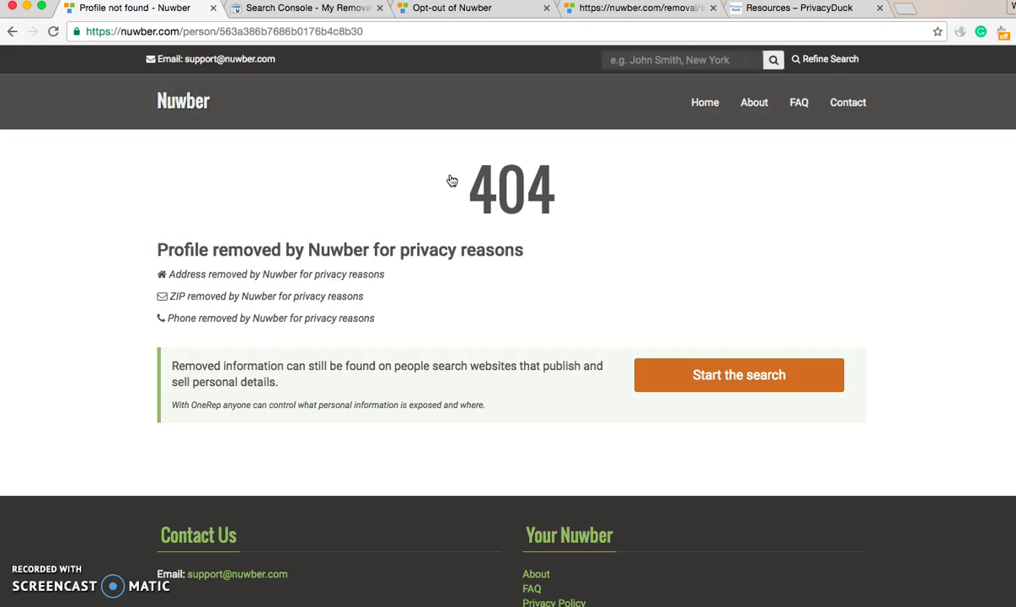
left_click(511, 94)
left_click(13, 31)
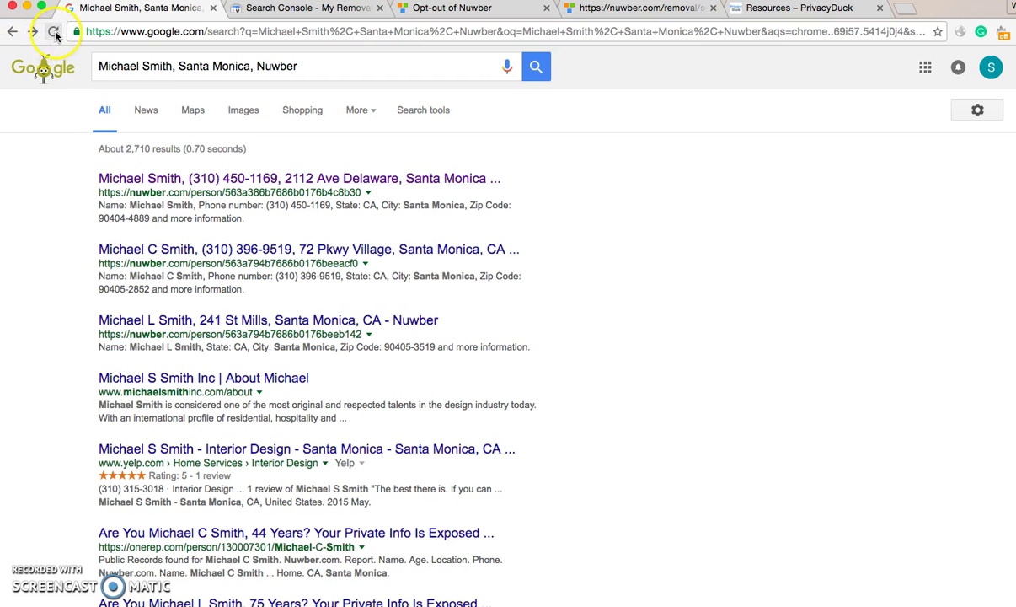
Reload the Google results, recheck the first Nuwber listing's page, and go back to the results.
left_click(54, 31)
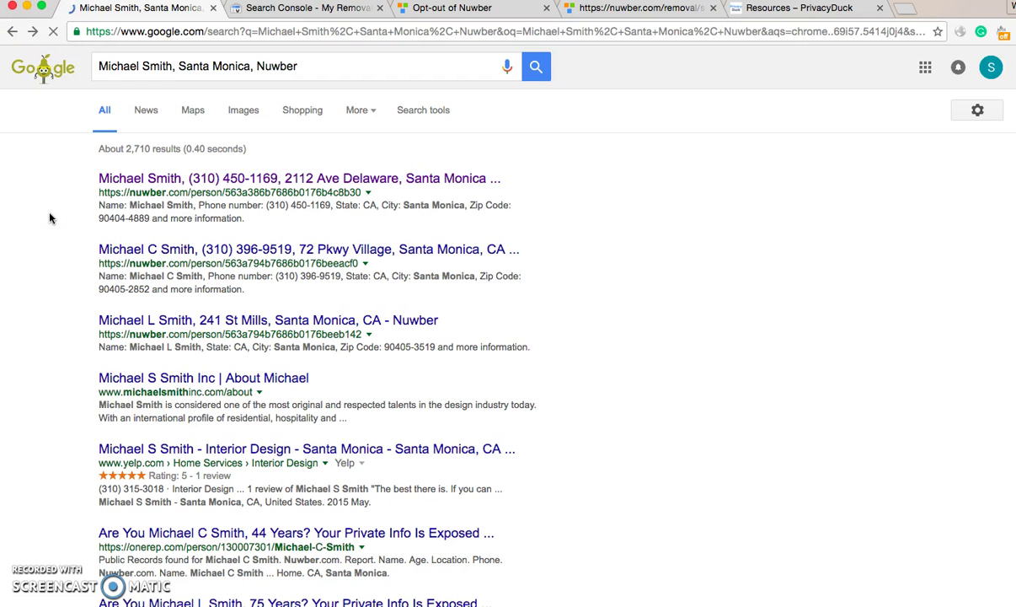
left_click(53, 32)
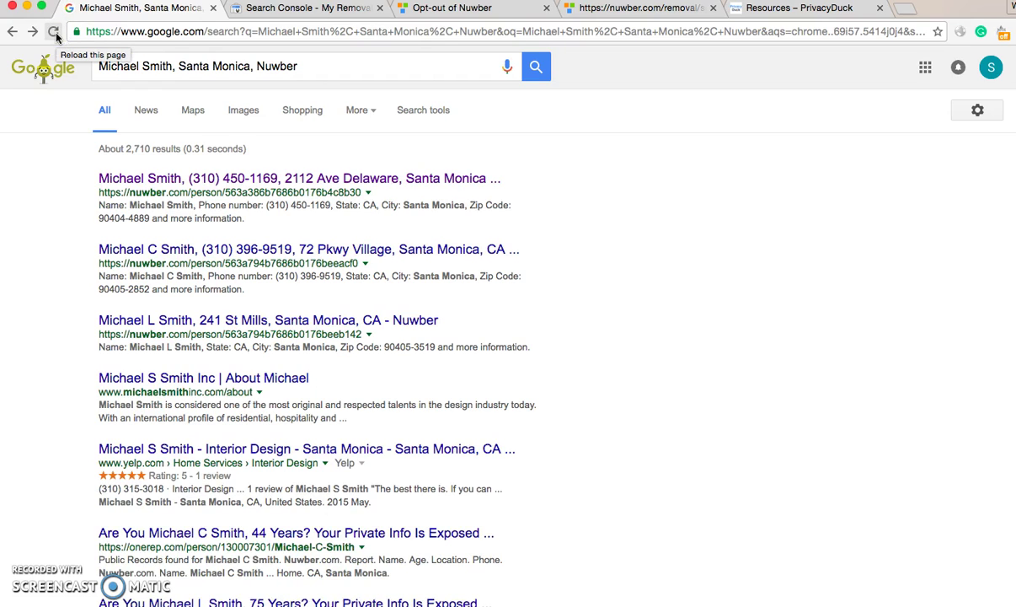
left_click(167, 180)
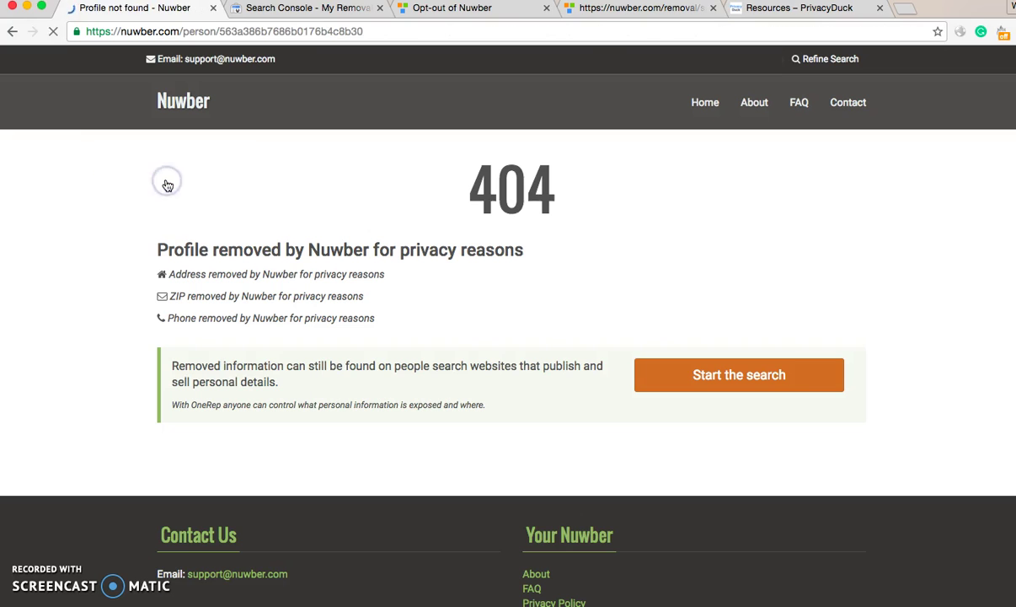
left_click(7, 34)
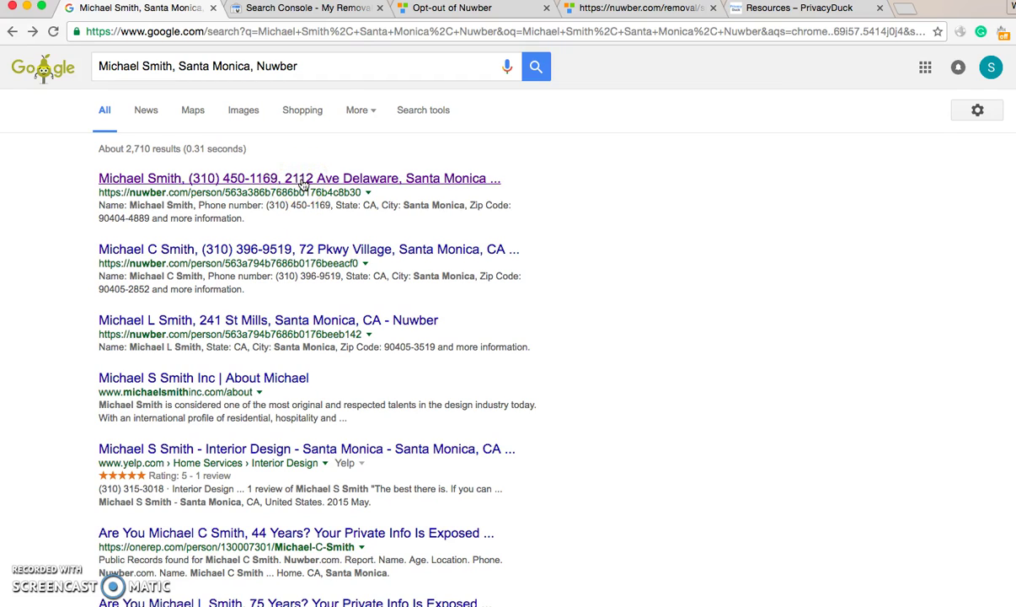
Switch to Search Console's Remove outdated content page and highlight its web address to examine it.
key("ctrl+Tab")
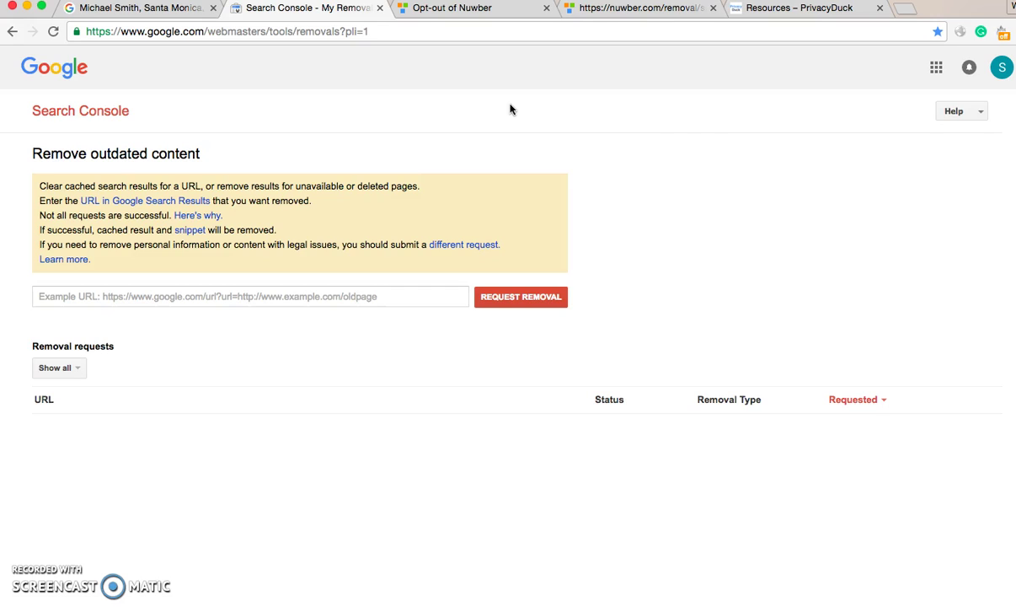
left_click(691, 118)
left_click(693, 118)
left_click(369, 32)
left_click(396, 34)
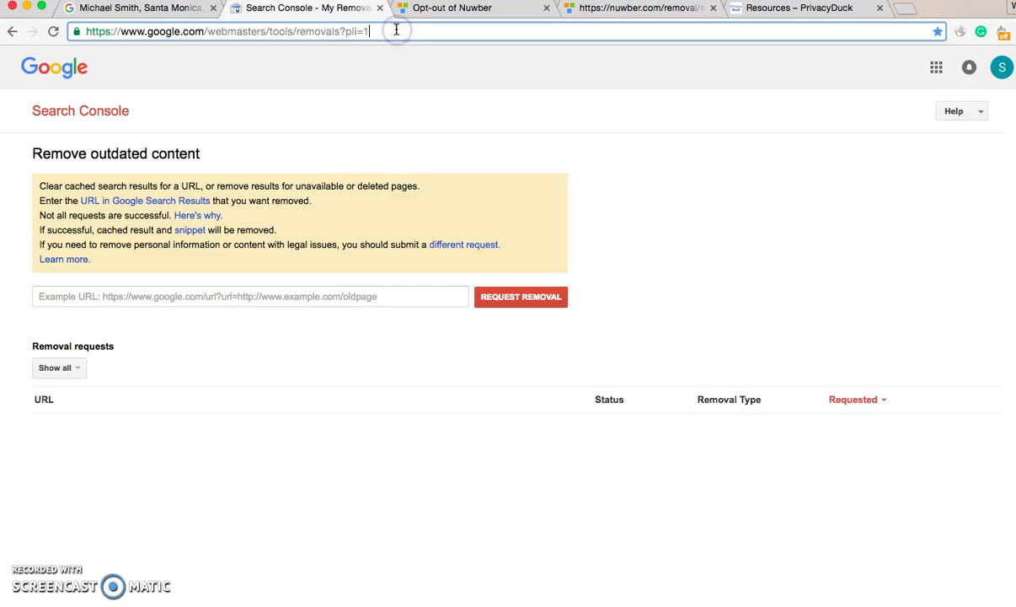
triple_click(397, 30)
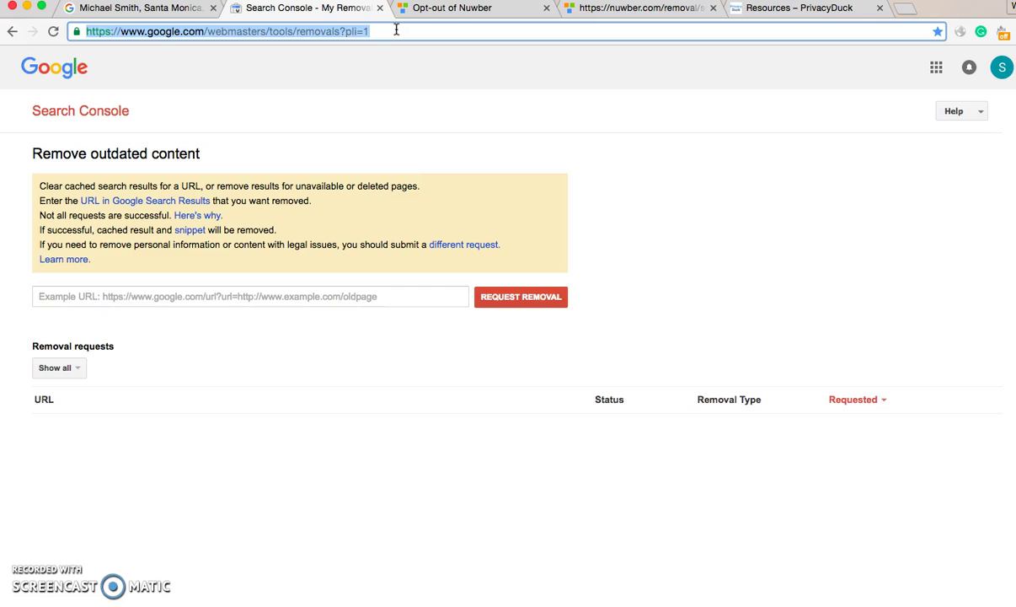
left_click(397, 31)
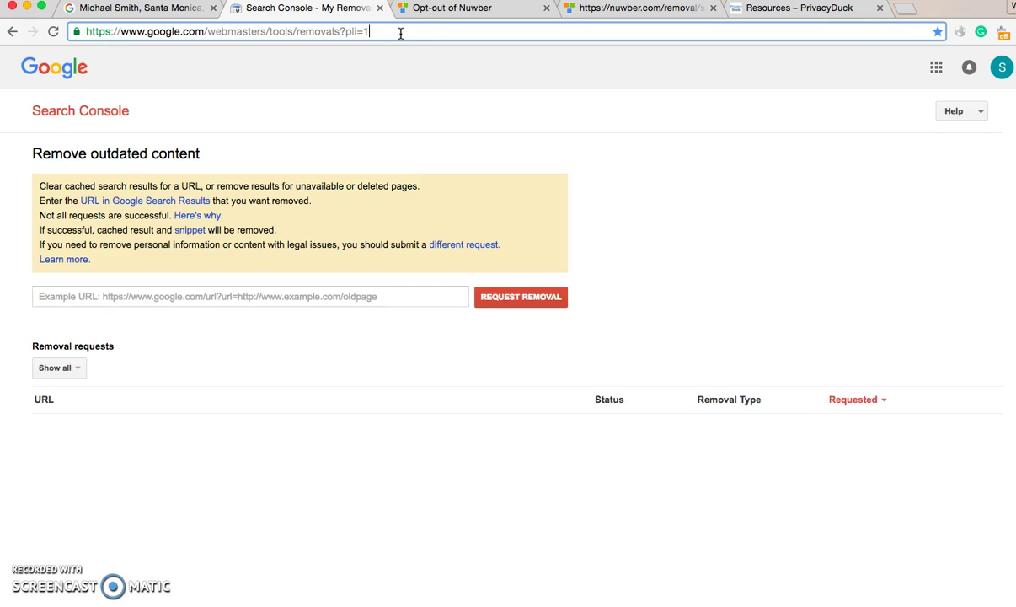
left_click(390, 33)
left_click(434, 100)
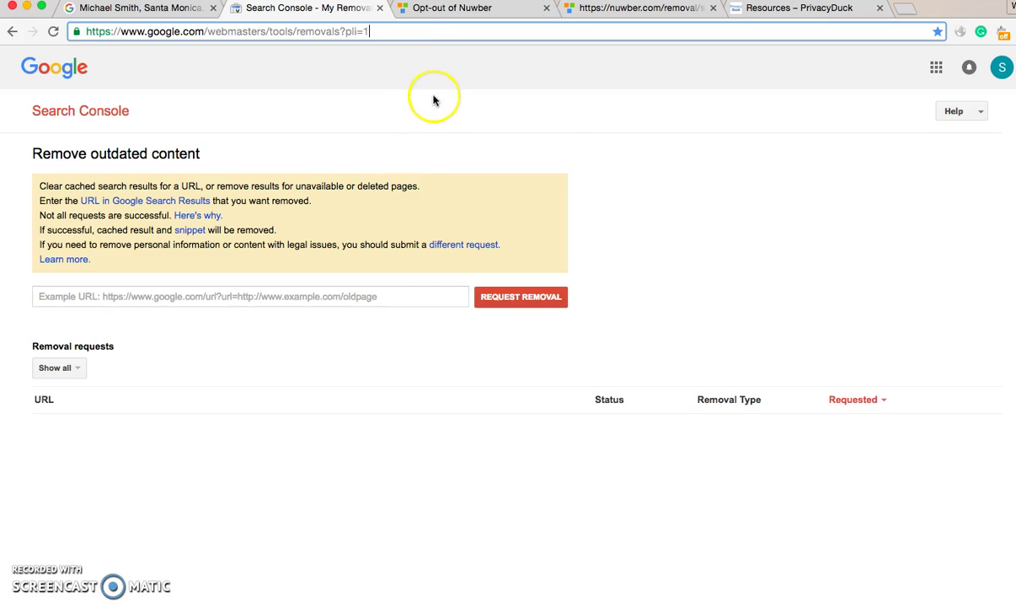
left_click(681, 118)
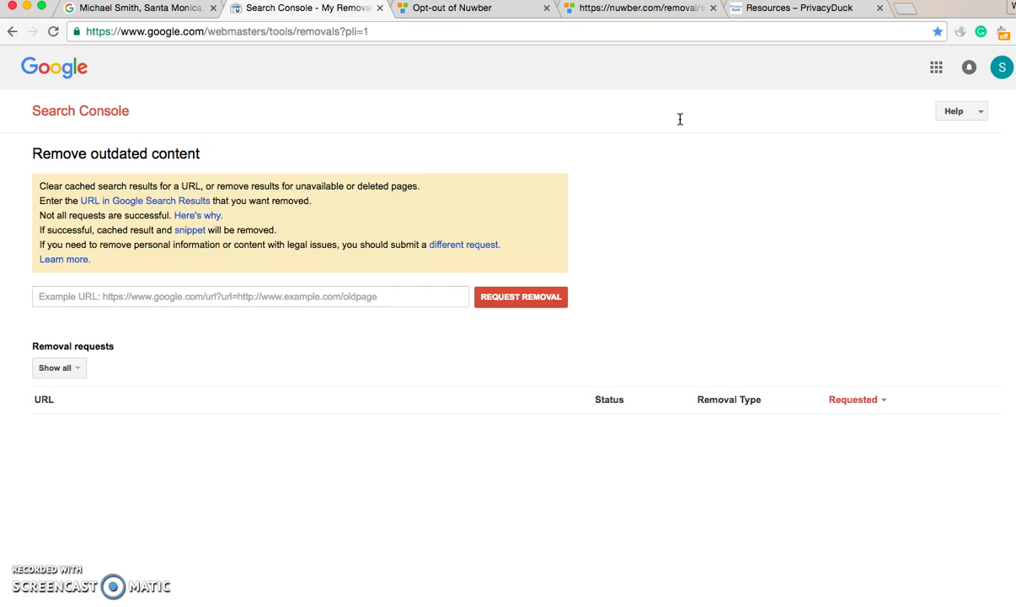
Highlight the "Remove outdated content" heading in Search Console, clear the highlight, and return to the Google results.
triple_click(97, 155)
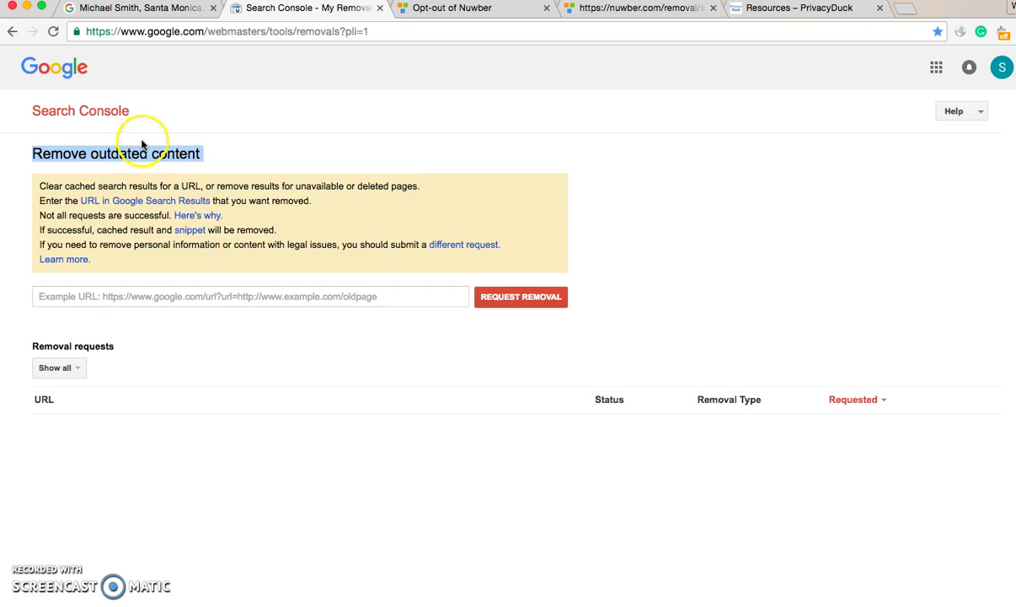
left_click(285, 109)
left_click(453, 11)
left_click(131, 9)
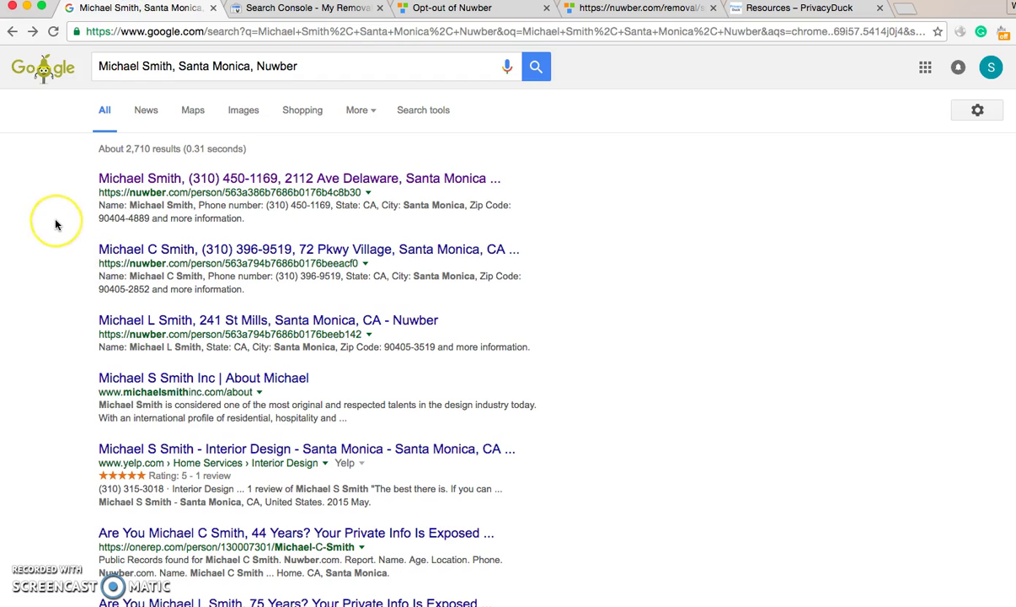
Copy the first Nuwber result's link address into a new tab to inspect it, and clear the address.
triple_click(164, 174)
right_click(187, 180)
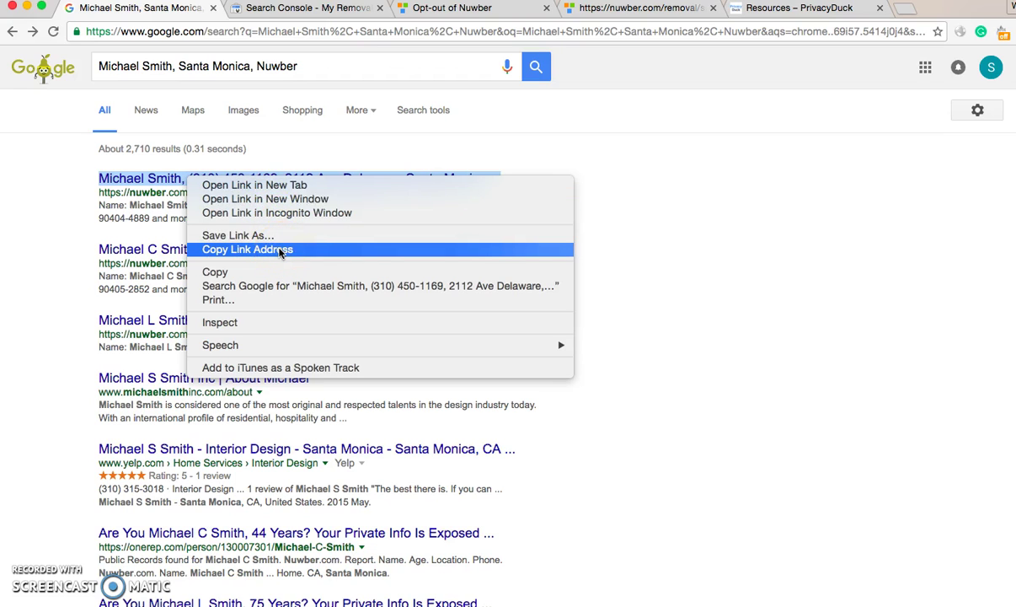
left_click(281, 251)
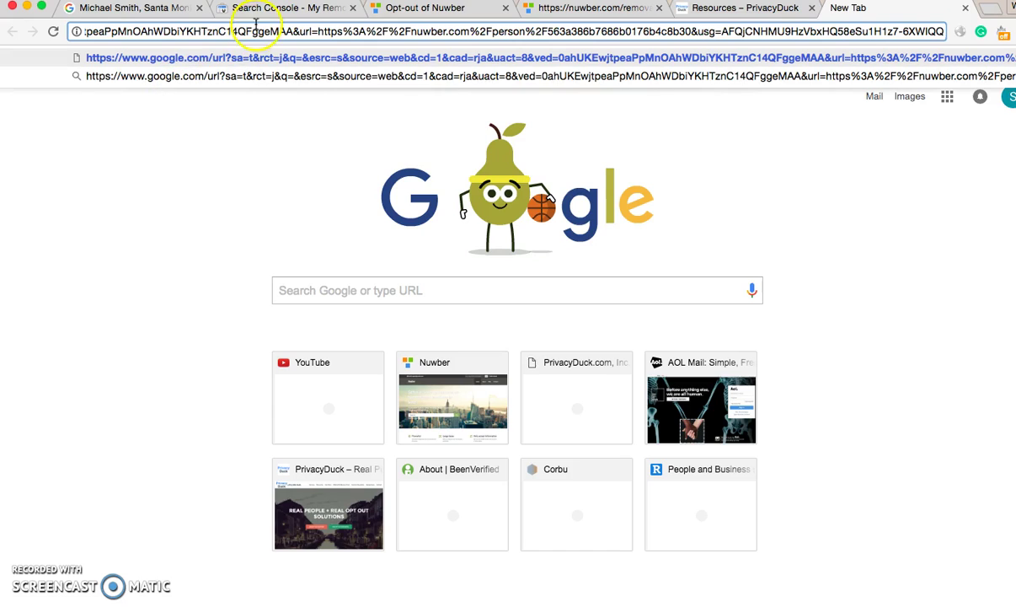
key("super+a")
key("Left")
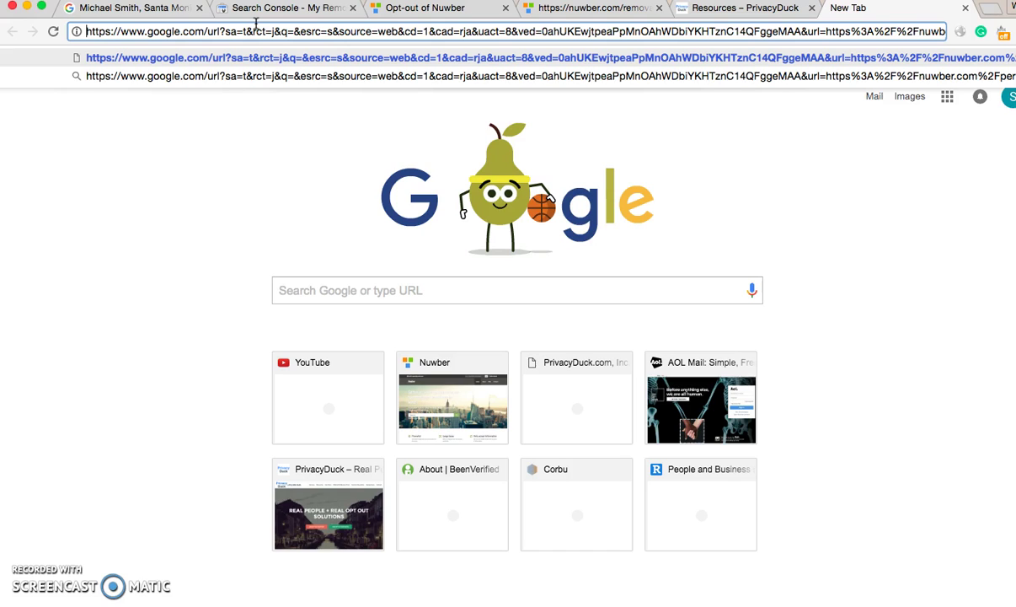
triple_click(249, 24)
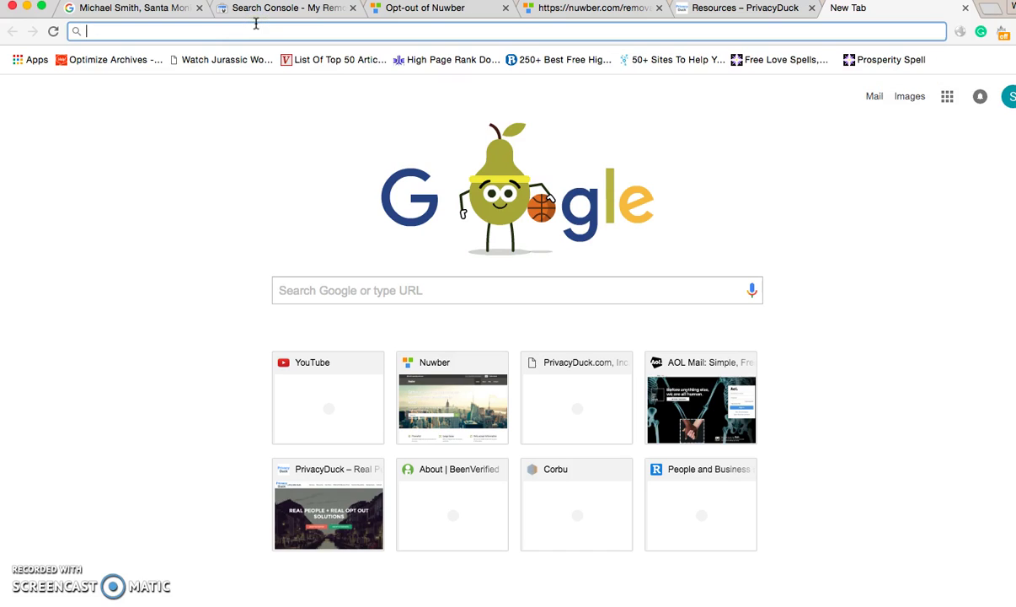
key("BackSpace")
left_click(323, 29)
Open the first Nuwber listing from the Google results and copy the address of its profile page.
left_click(283, 10)
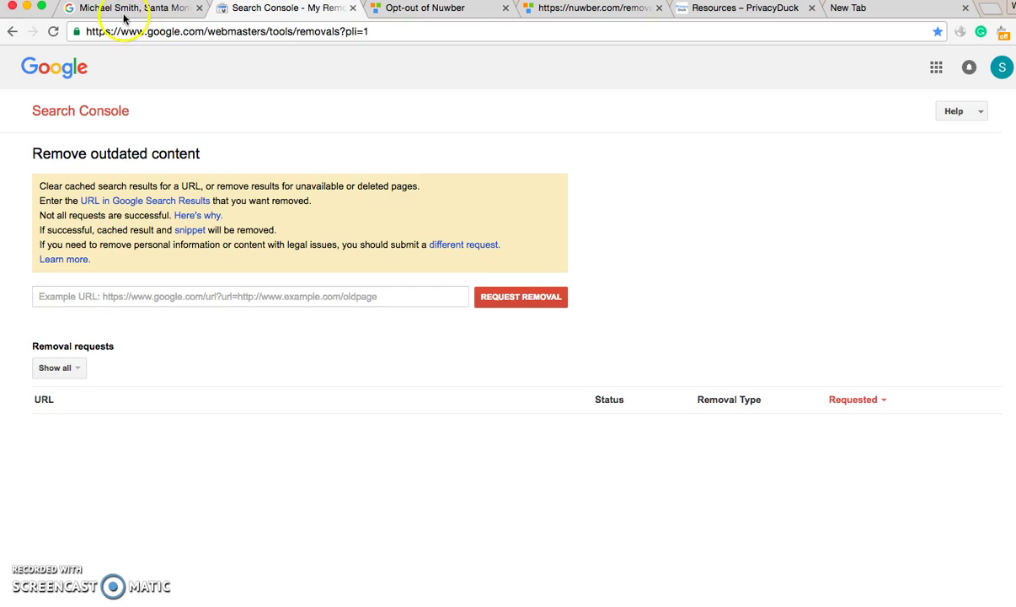
left_click(152, 10)
left_click(160, 177)
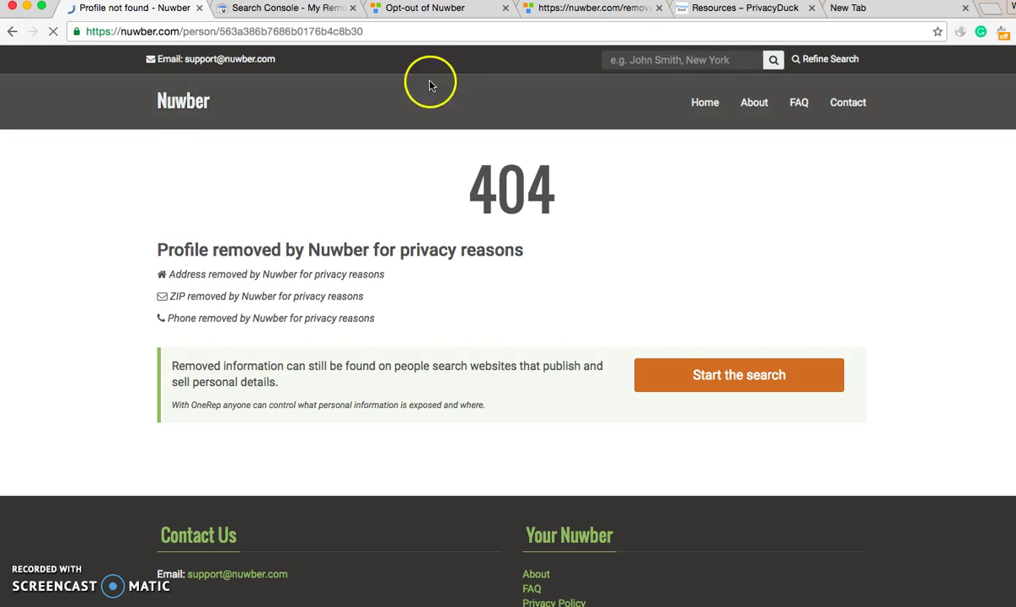
left_click(320, 36)
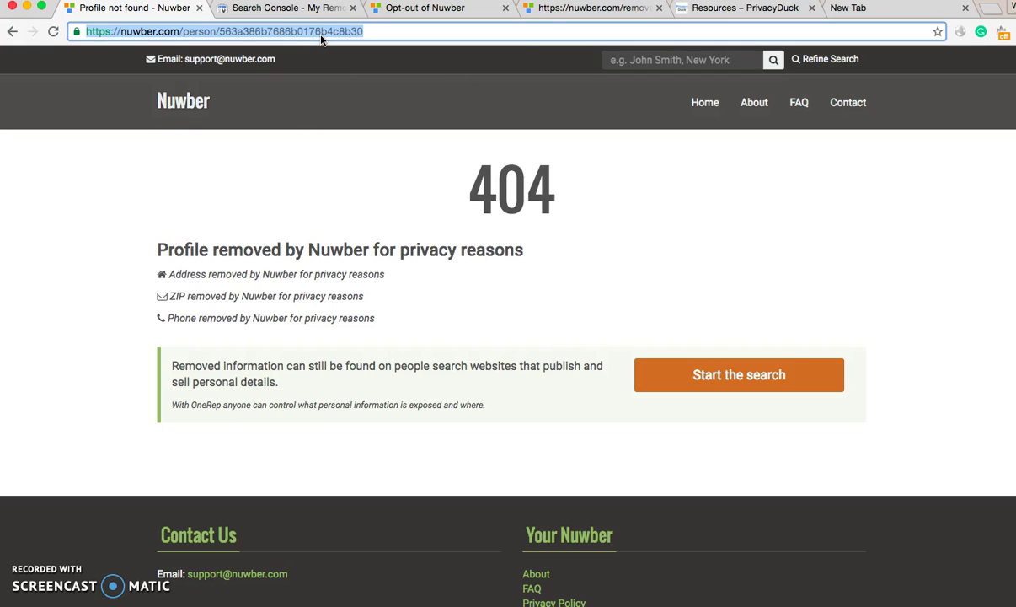
right_click(320, 40)
left_click(327, 45)
Paste the copied Nuwber profile address into the URL field of Search Console's Remove outdated content page.
key("ctrl+Tab")
key("ctrl+Tab")
key("ctrl+Tab")
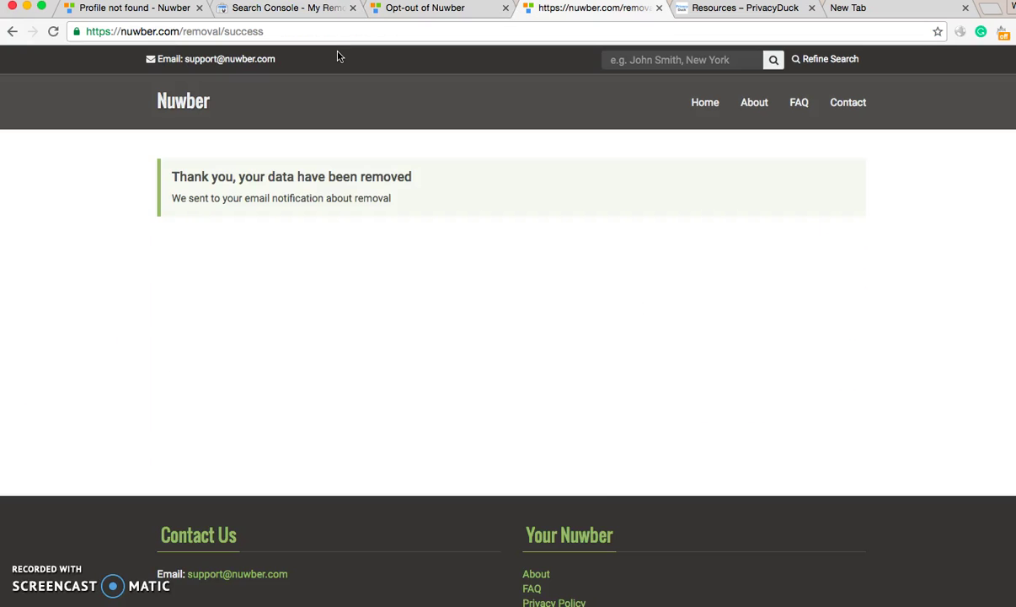
key("ctrl+Tab")
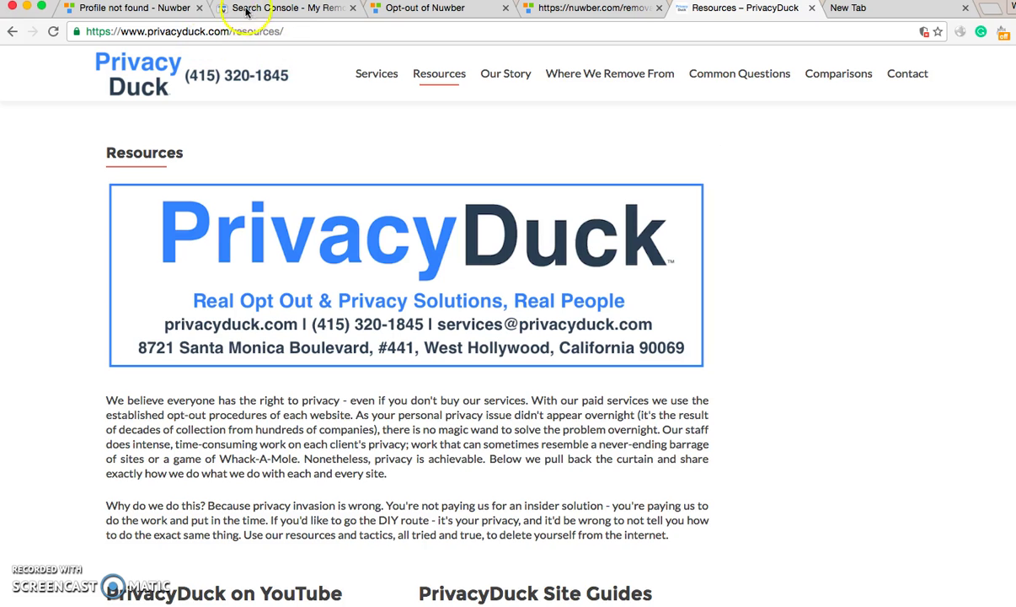
left_click(253, 9)
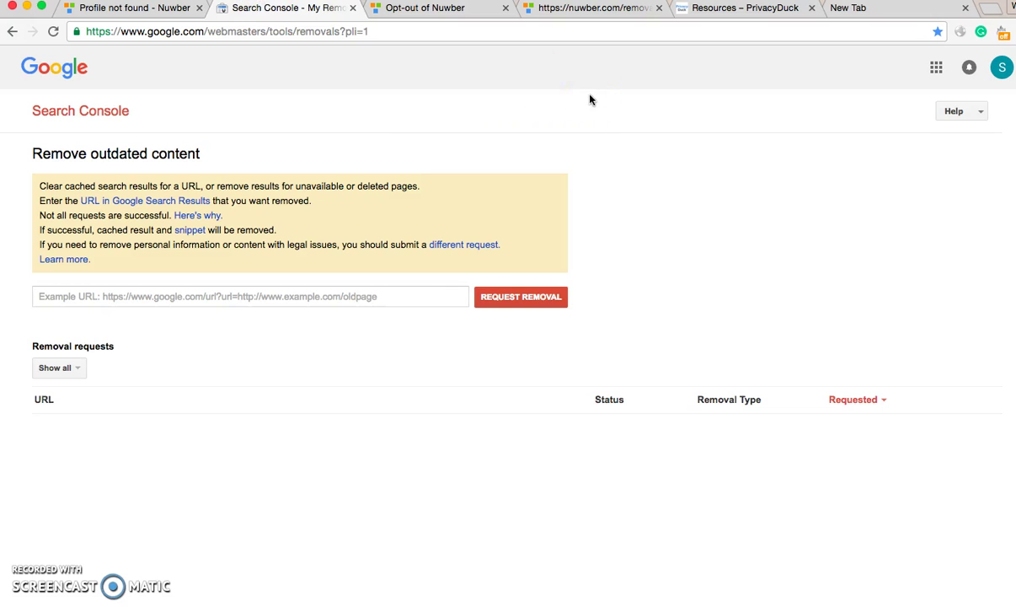
left_click(356, 300)
right_click(357, 301)
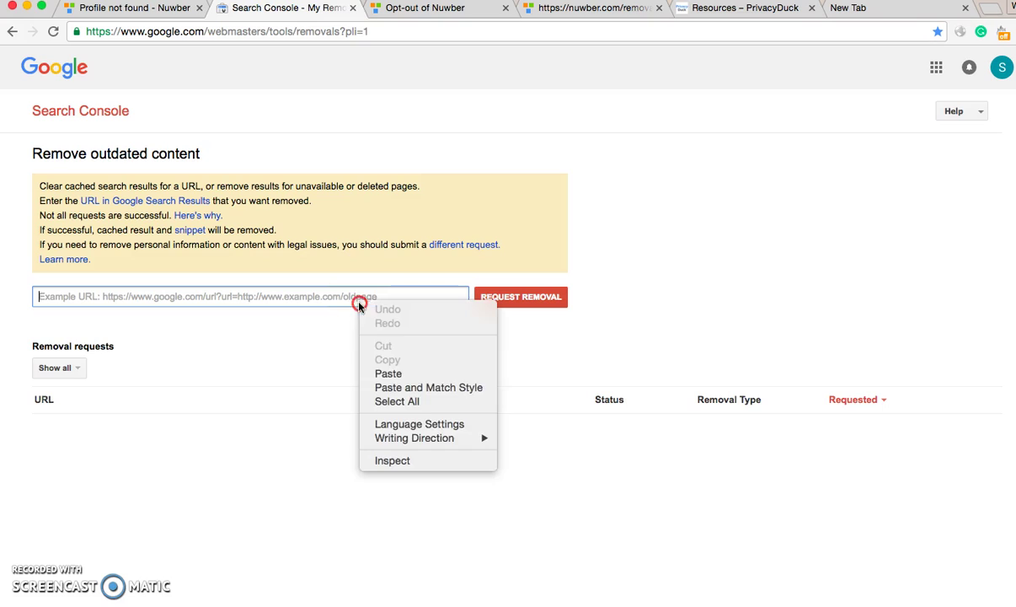
left_click(419, 375)
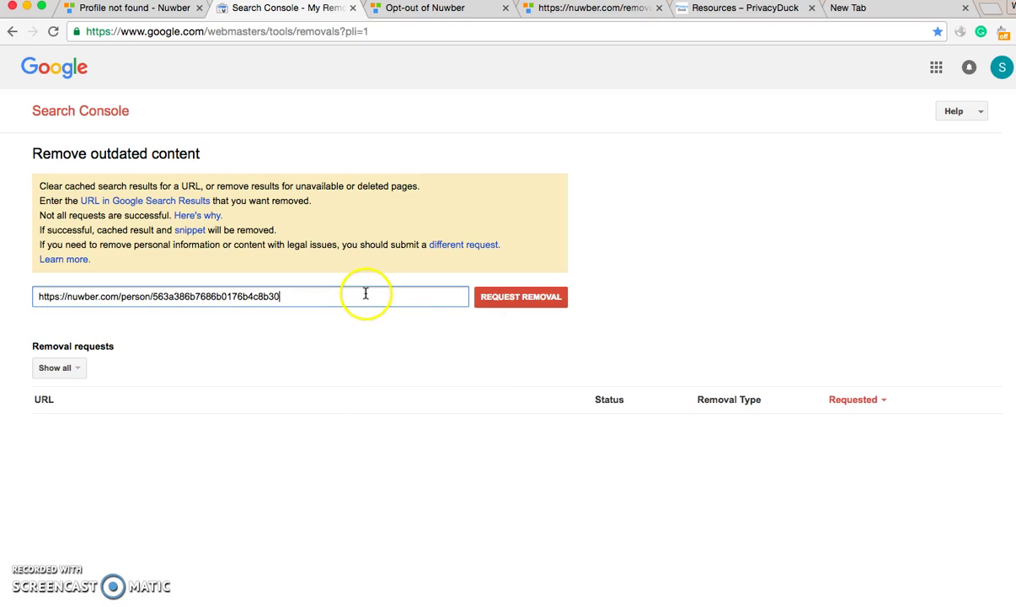
Request removal of the entered Nuwber URL and submit the temporary removal request.
left_click(499, 296)
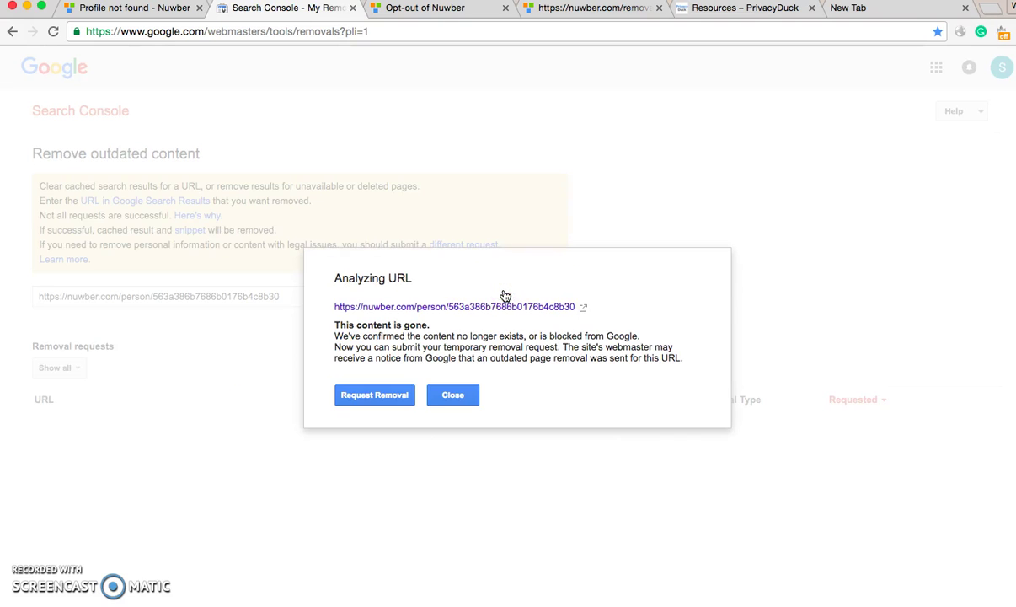
left_click(537, 237)
left_click(388, 395)
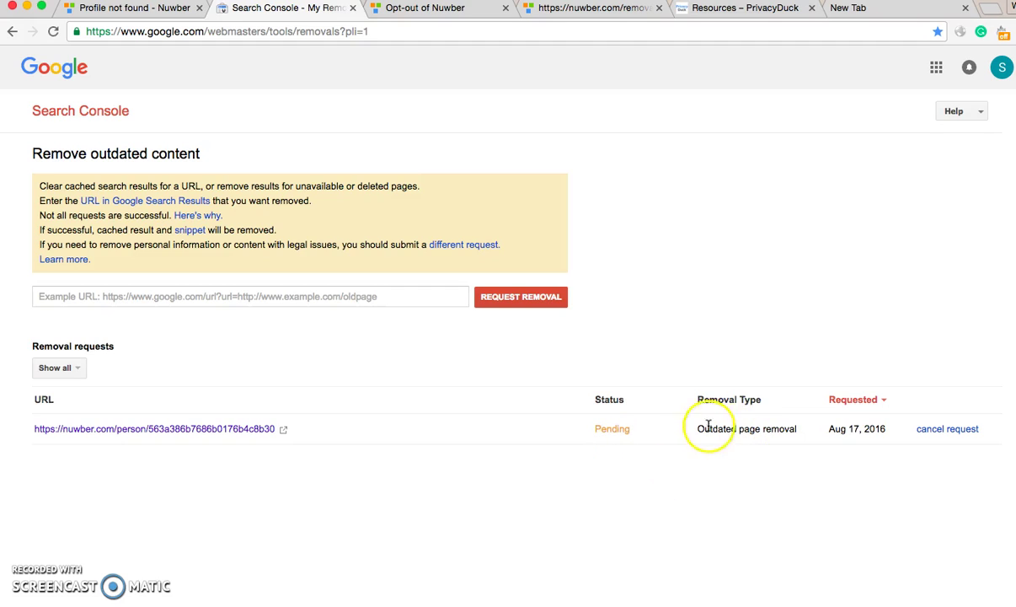
Highlight the status of the new removal request to examine it, and clear the highlight.
double_click(662, 426)
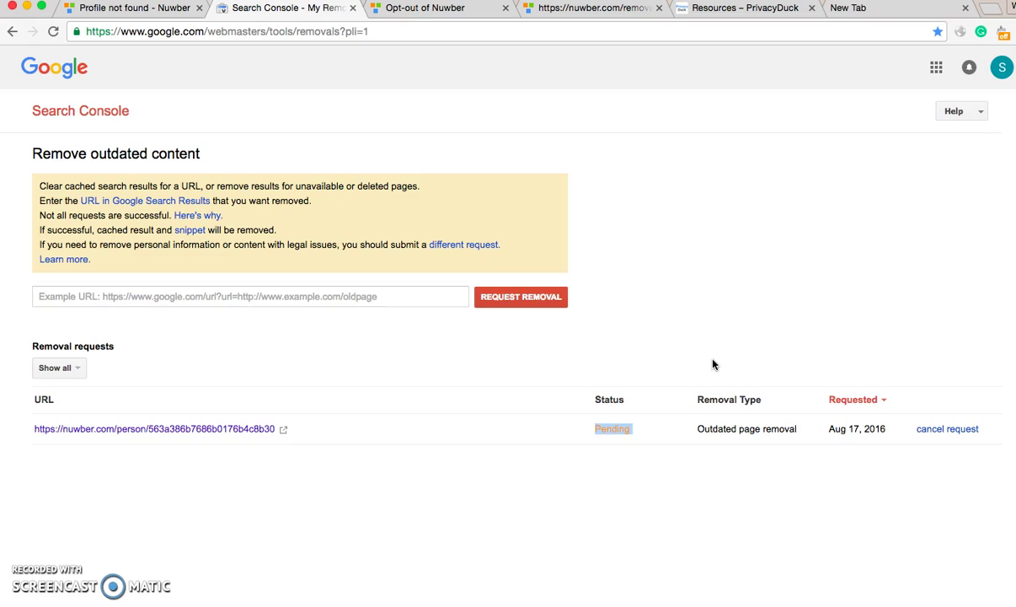
left_click(712, 364)
left_click(653, 289)
left_click(732, 303)
left_click(741, 310)
left_click(741, 314)
left_click(674, 331)
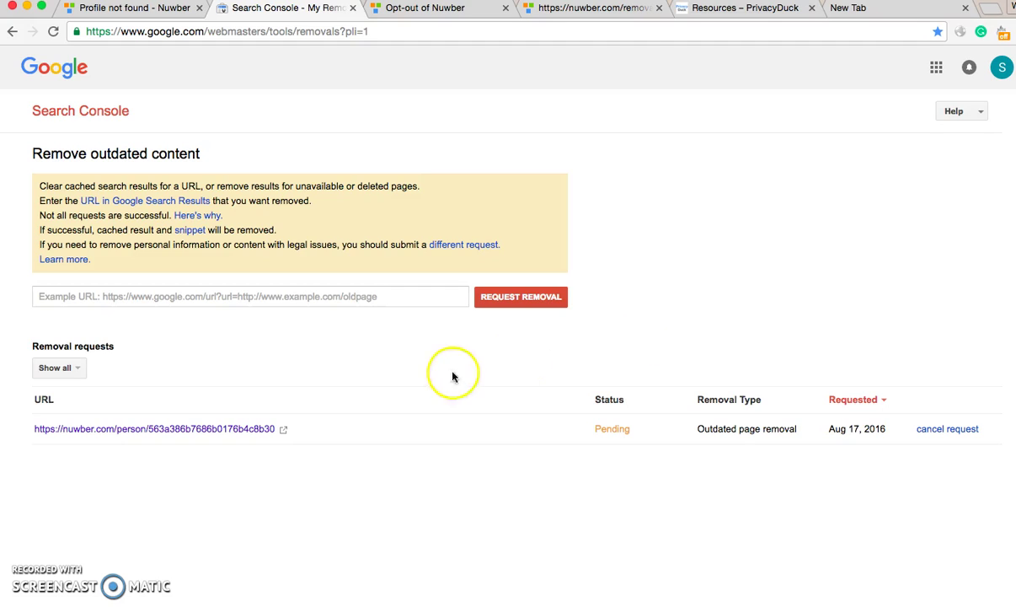
Point out the empty removal URL field and highlight the removal type of the Nuwber request.
left_click(361, 297)
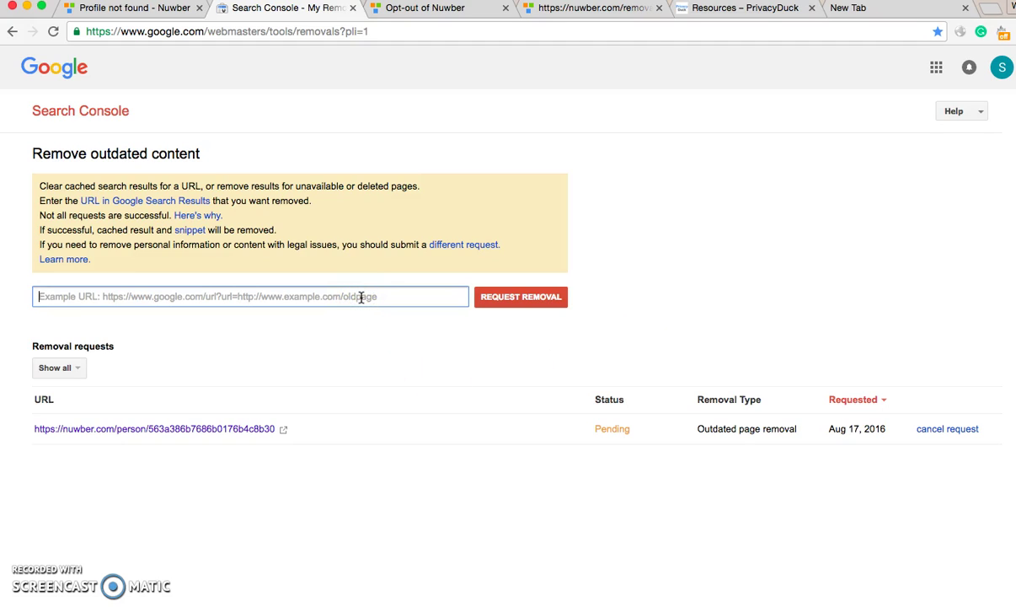
left_click(619, 352)
triple_click(763, 423)
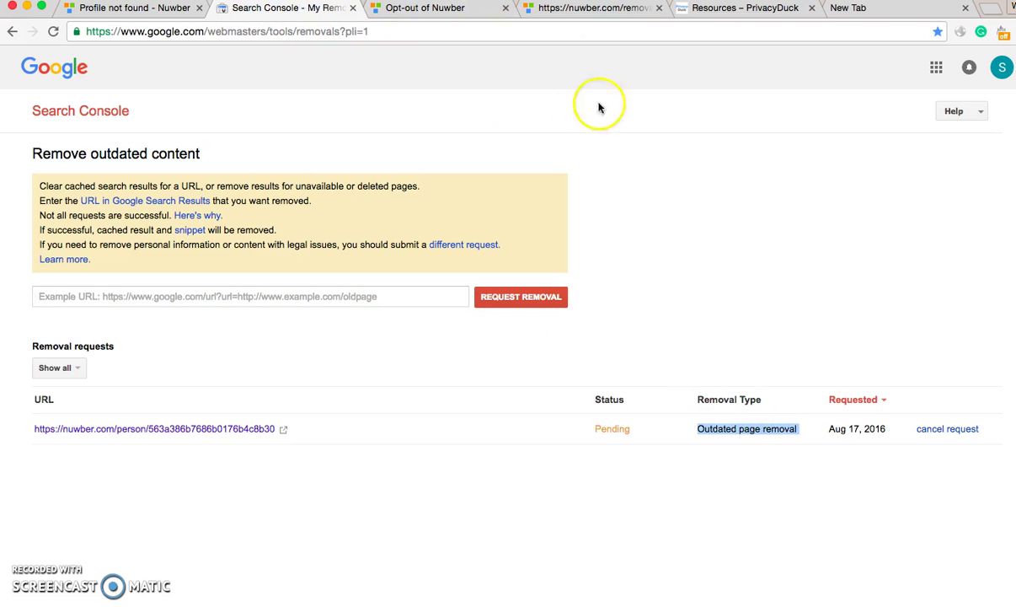
Go back to the Google results, reload them to recheck the listing, and return to Search Console's removal requests.
left_click(133, 8)
left_click(10, 31)
key("super+bracketright")
left_click(10, 31)
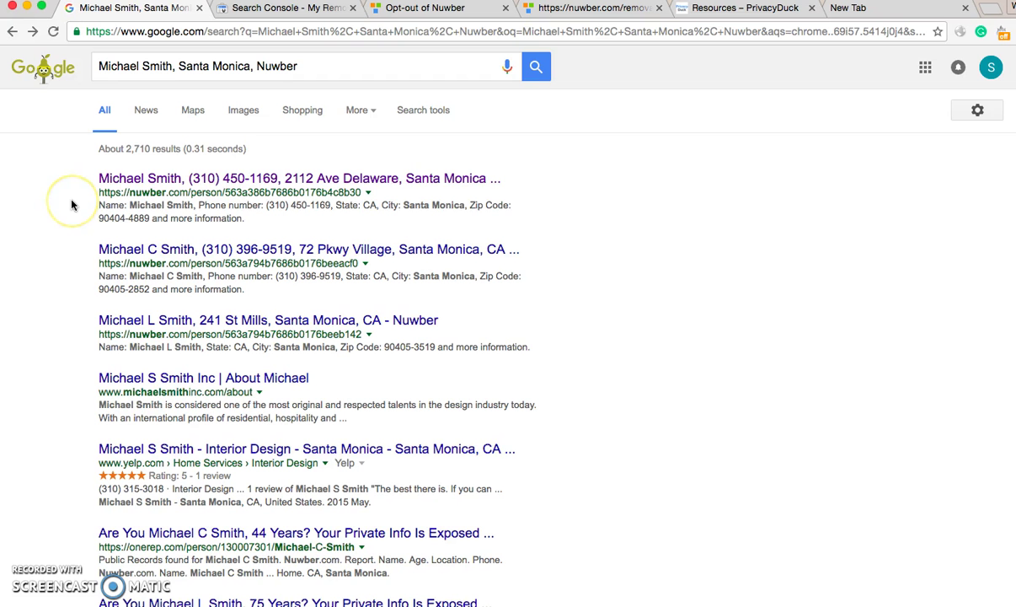
key("super+r")
left_click(813, 208)
key("ctrl+Tab")
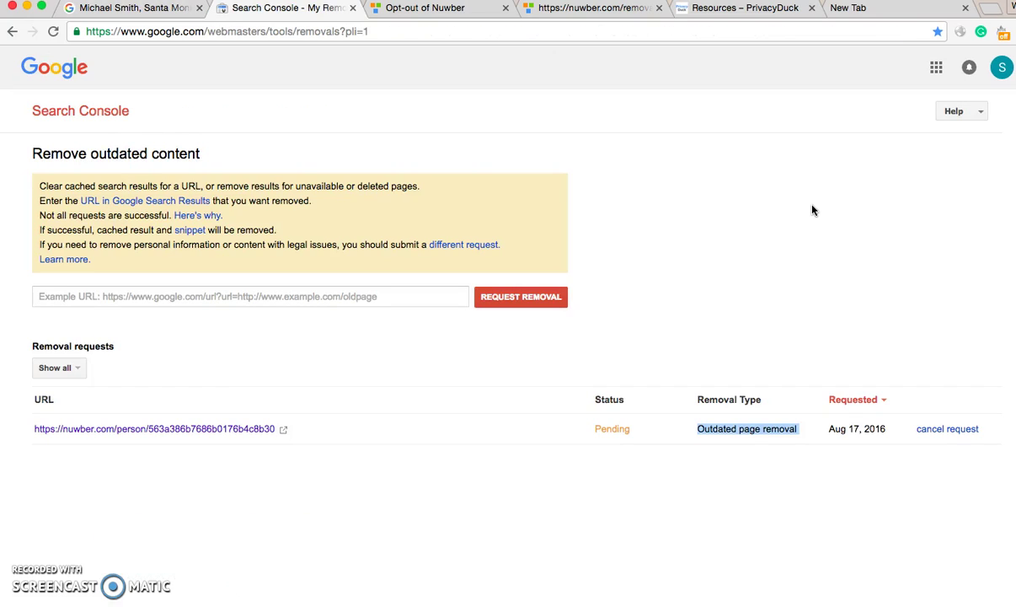
left_click(791, 199)
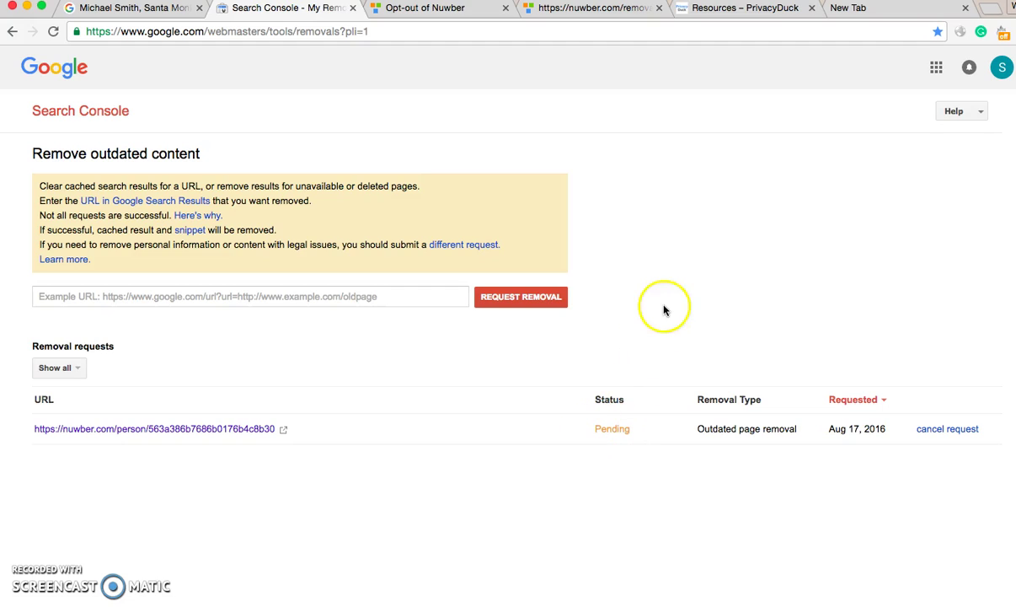
Highlight the whole first Nuwber listing in the Google results to examine it, and clear the highlight.
left_click(107, 9)
left_click_drag(252, 234, 99, 176)
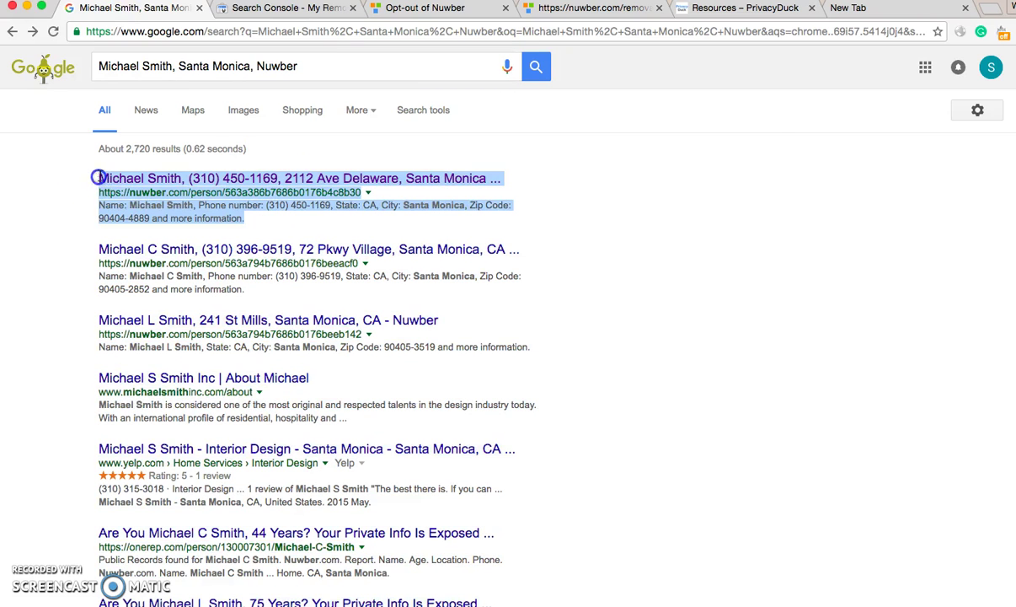
left_click(757, 112)
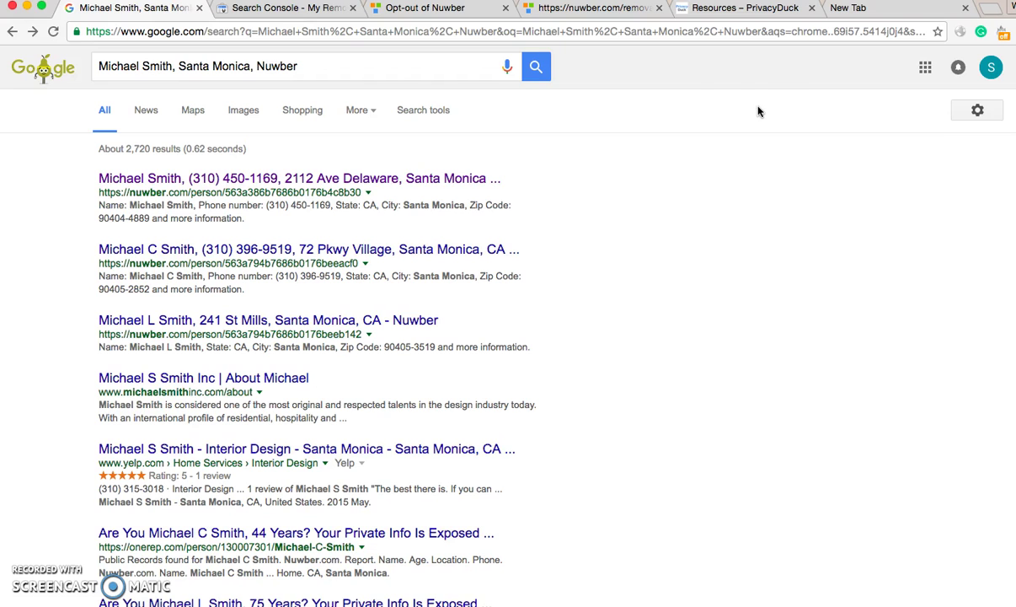
Switch to the PrivacyDuck Resources page and open the site's homepage.
left_click(746, 8)
left_click(156, 84)
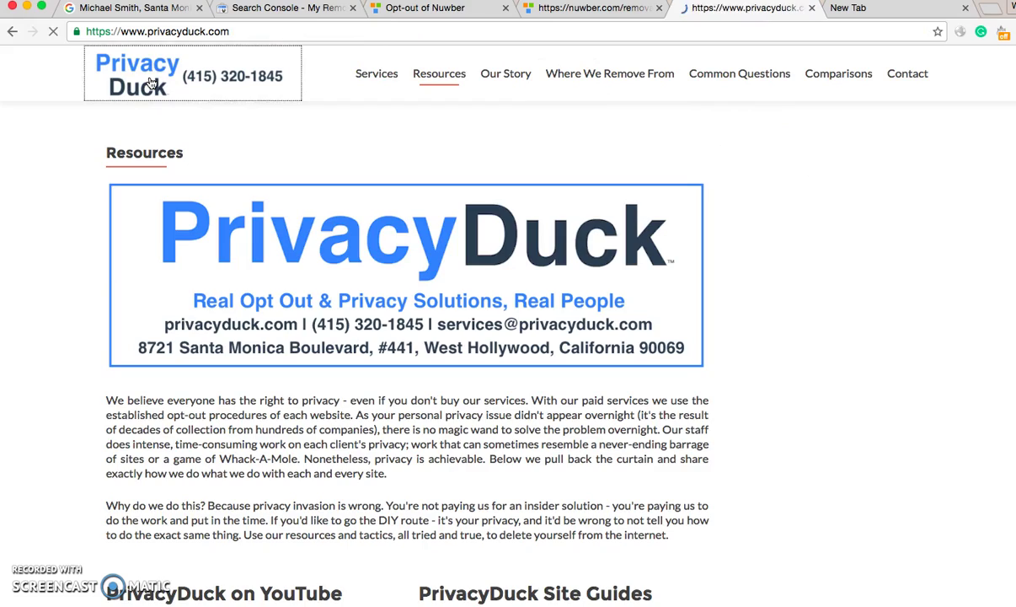